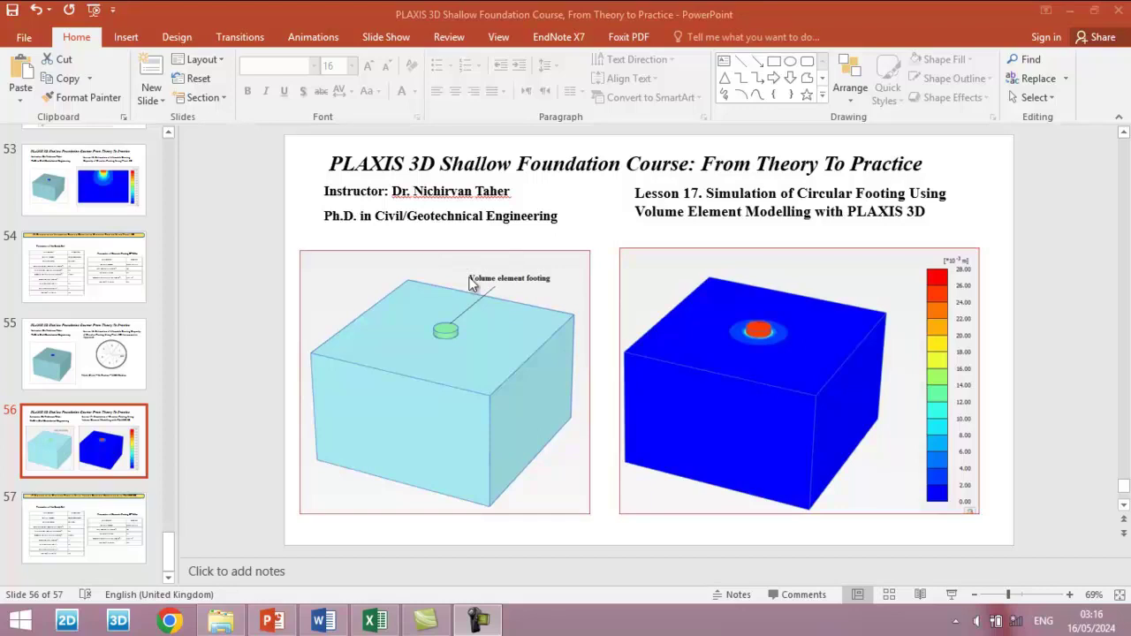
# Review the soil and footing parameter tables on slide 57, then return to title slide 56
pyautogui.click(93, 523)
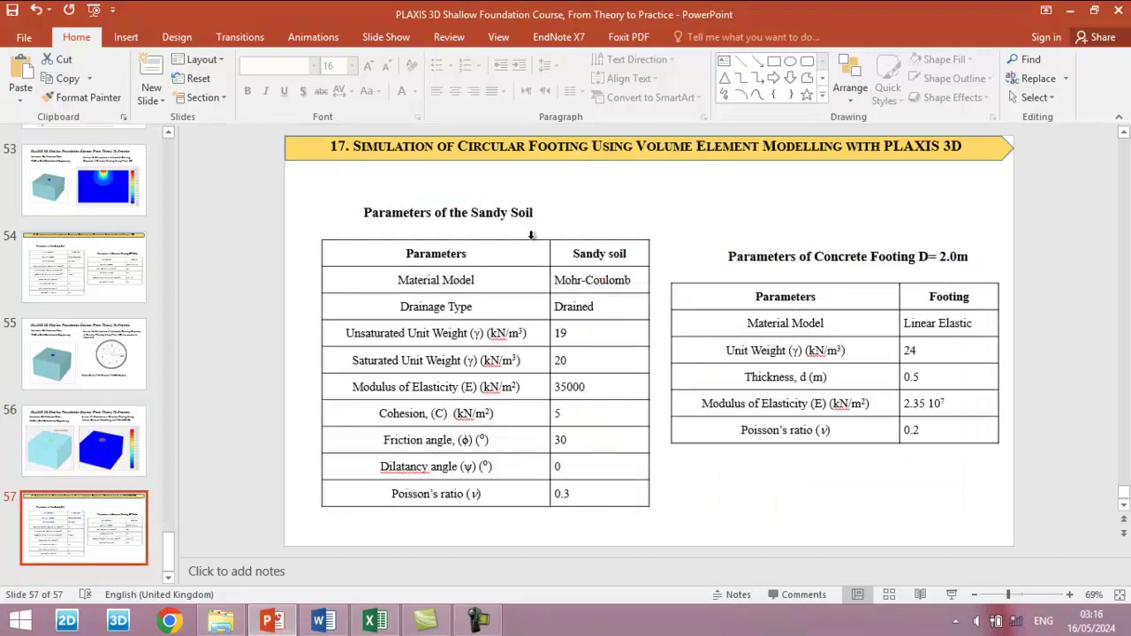
pyautogui.click(142, 445)
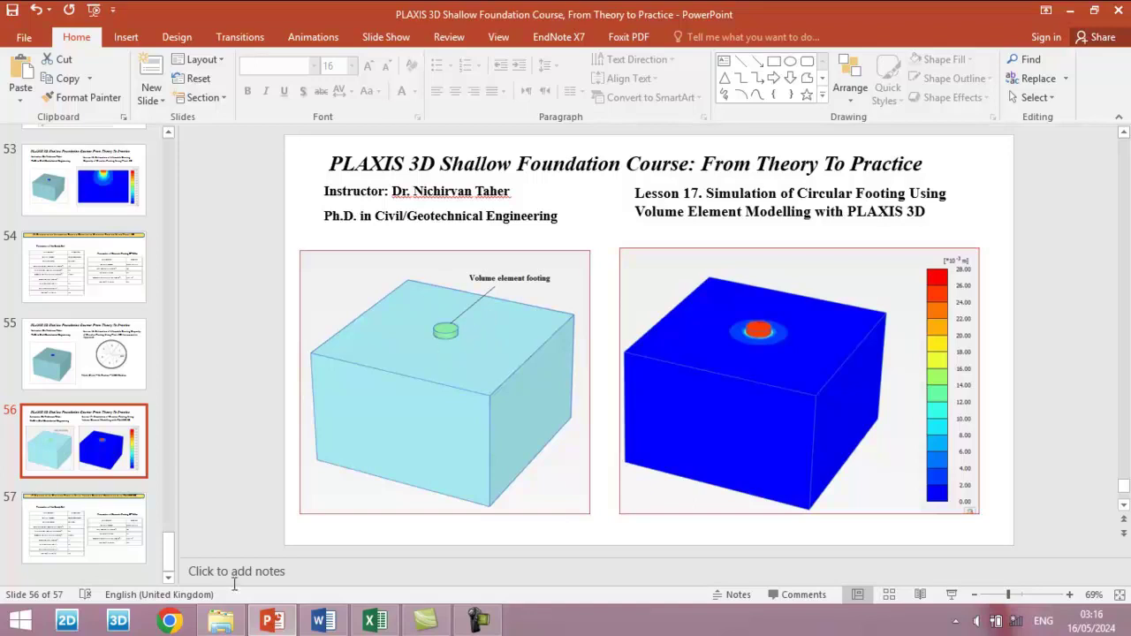
# Open the Lesson 17 volume-element circular footing project from the shallow foundation course folder
pyautogui.click(221, 621)
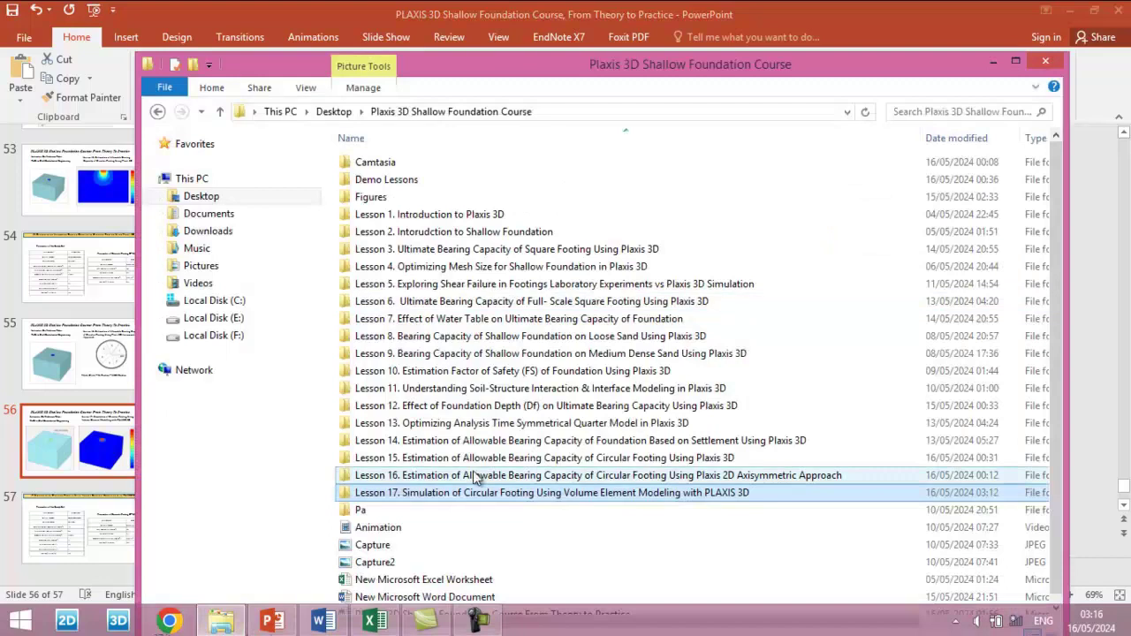
pyautogui.doubleClick(449, 502)
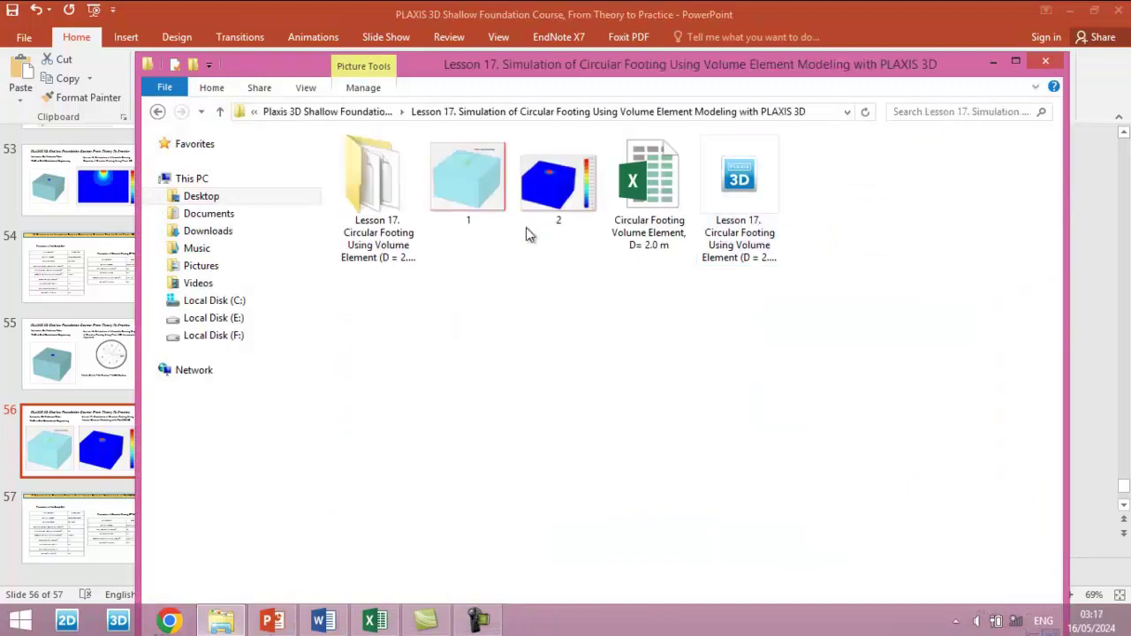
pyautogui.click(732, 194)
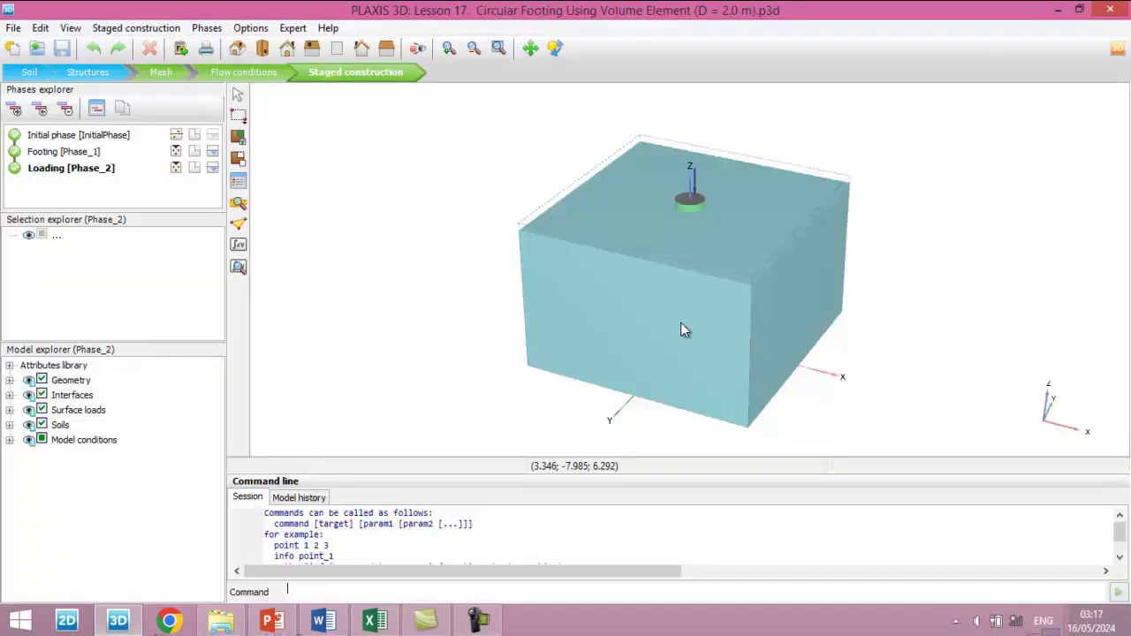
# Search for points nearest Z = 10.5 and set Node 9059 (0.00, -0.04, 10.50) as the curve point
pyautogui.click(88, 71)
pyautogui.click(34, 74)
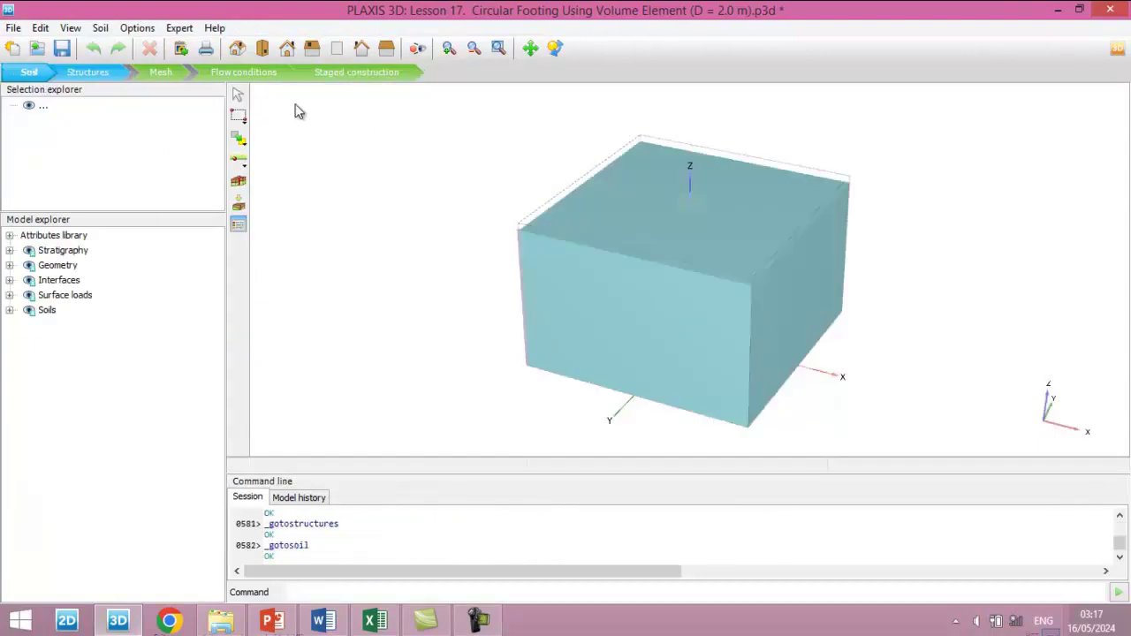
pyautogui.click(14, 29)
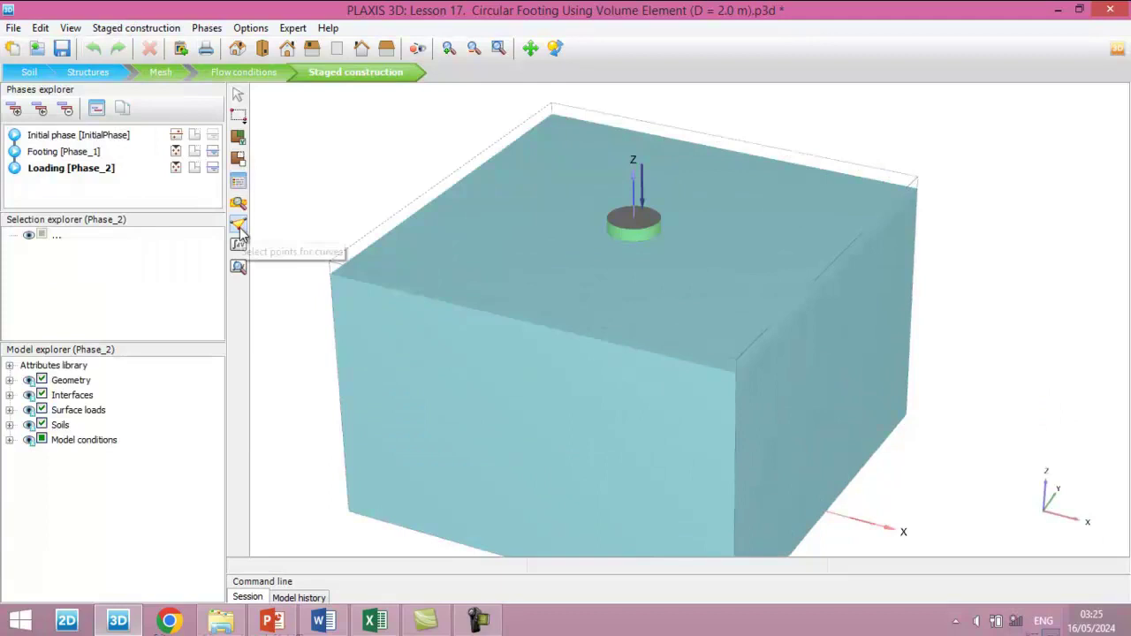
pyautogui.click(239, 227)
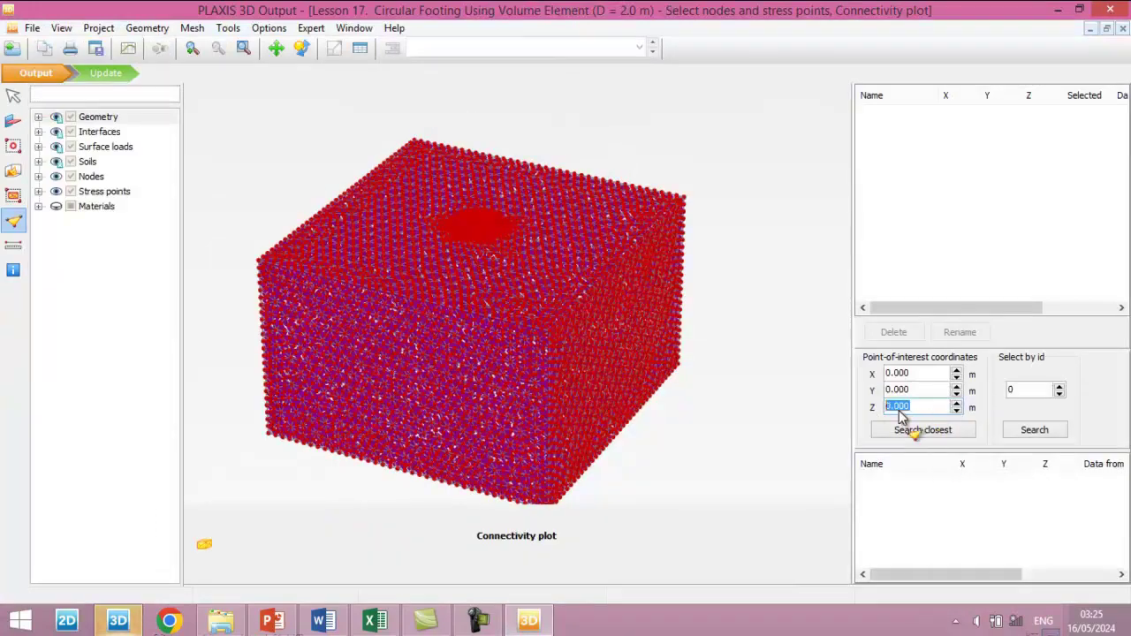
pyautogui.write('10.5')
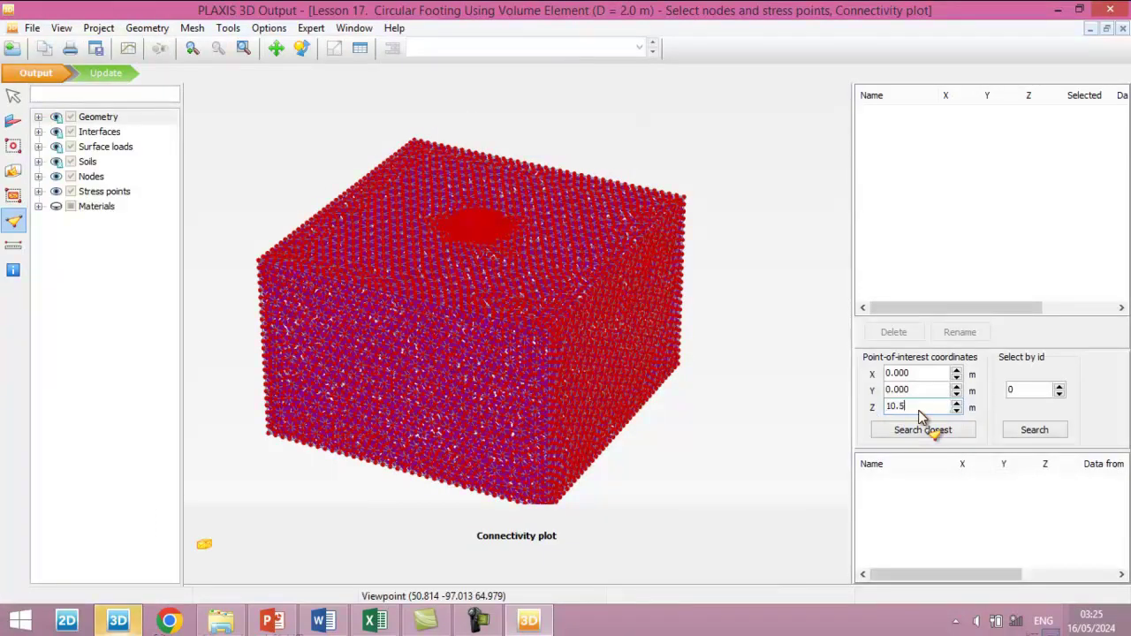
pyautogui.click(941, 392)
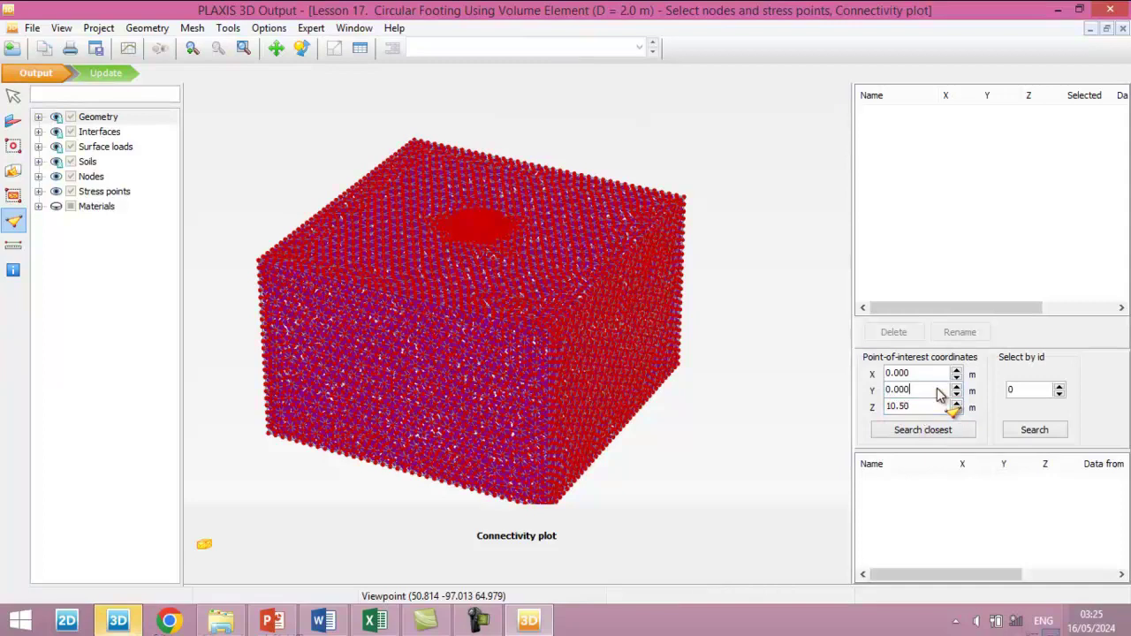
pyautogui.click(935, 432)
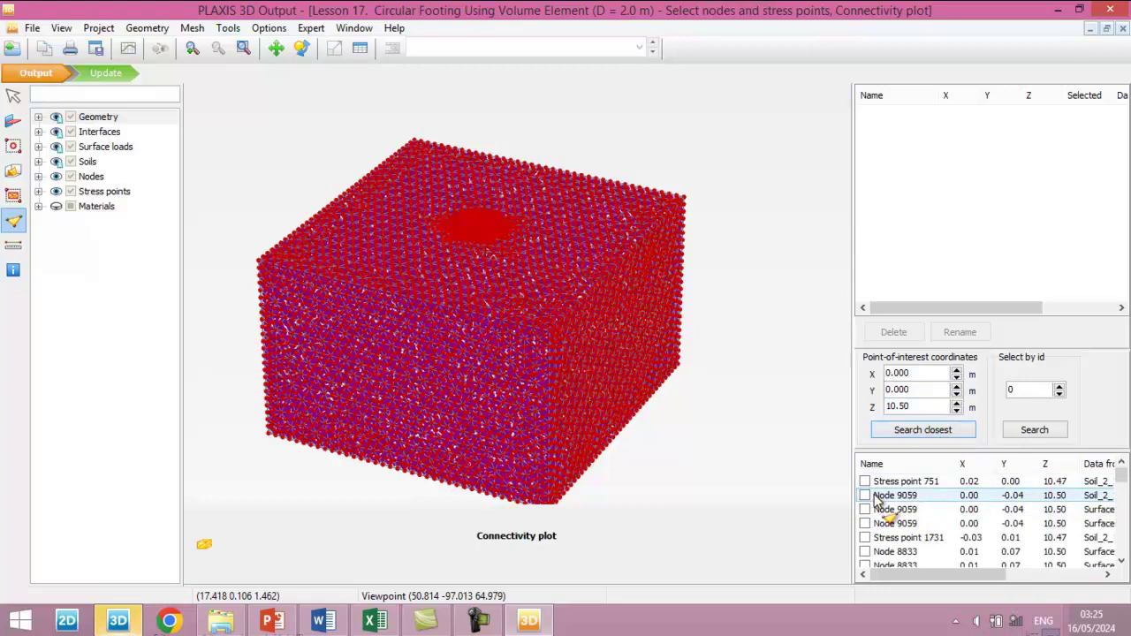
pyautogui.click(864, 495)
pyautogui.scroll(8, 463, 206)
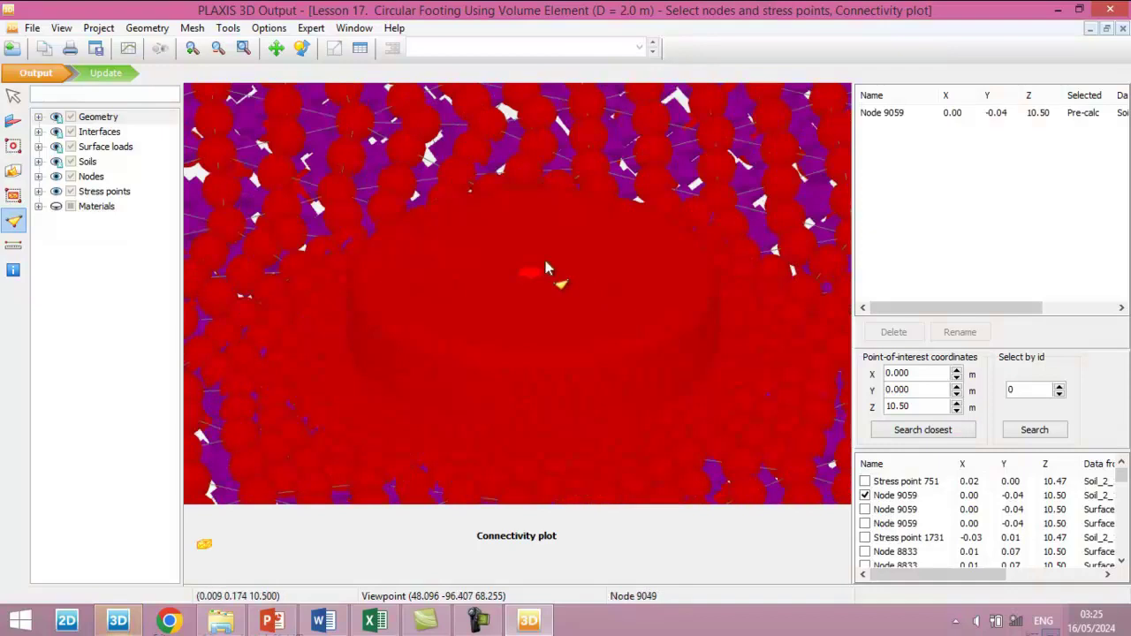
pyautogui.click(105, 72)
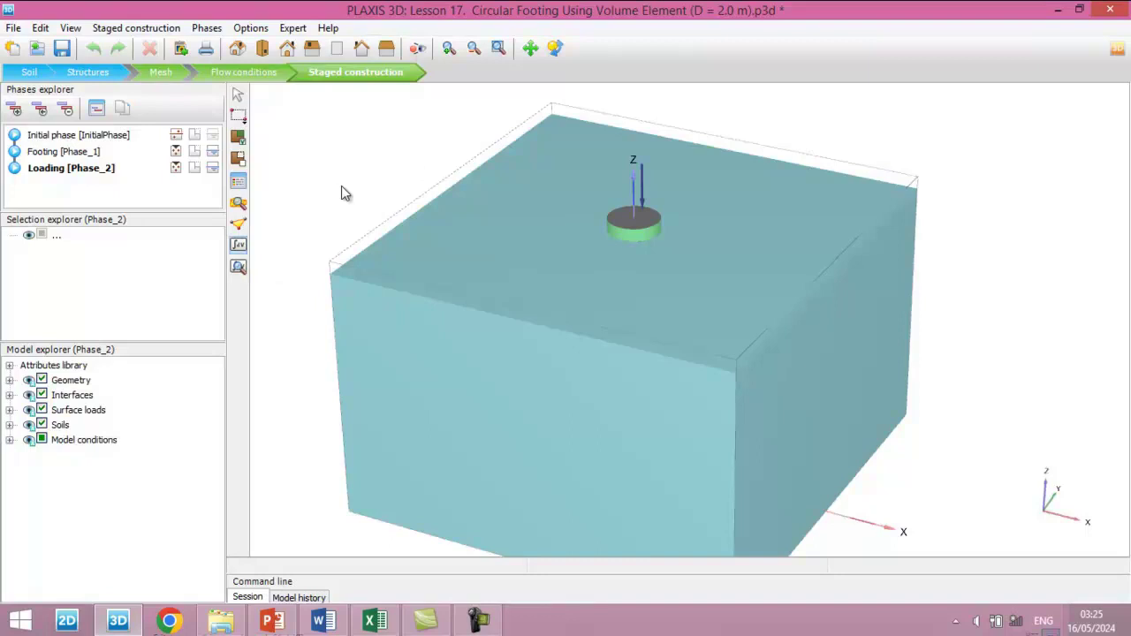
# Calculate all three phases and save the calculated project
pyautogui.click(475, 617)
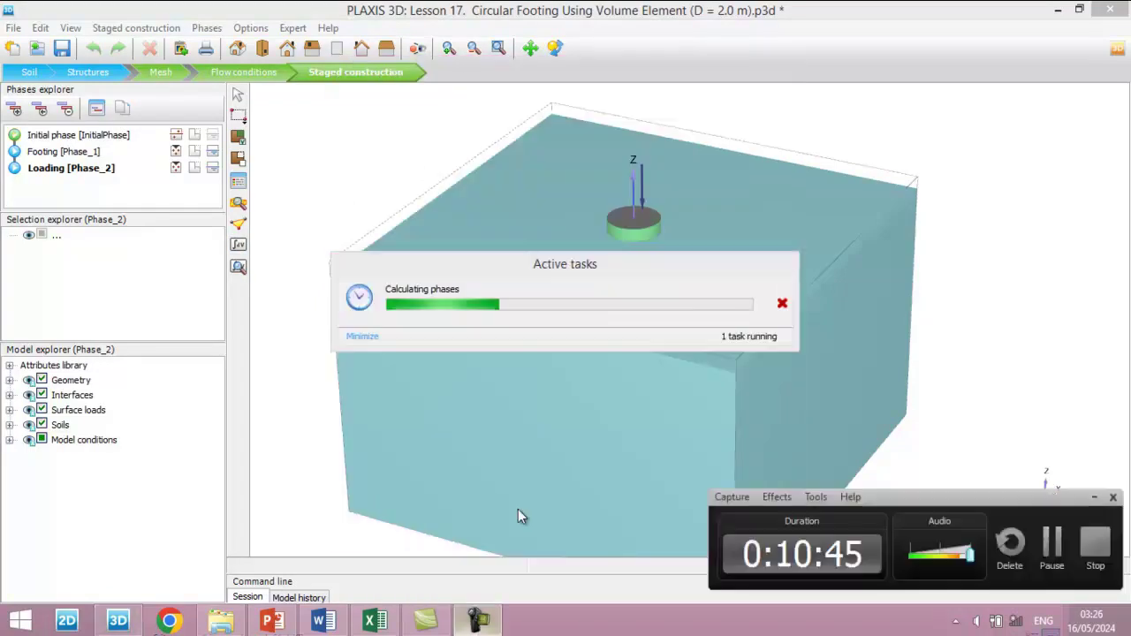
pyautogui.click(1051, 544)
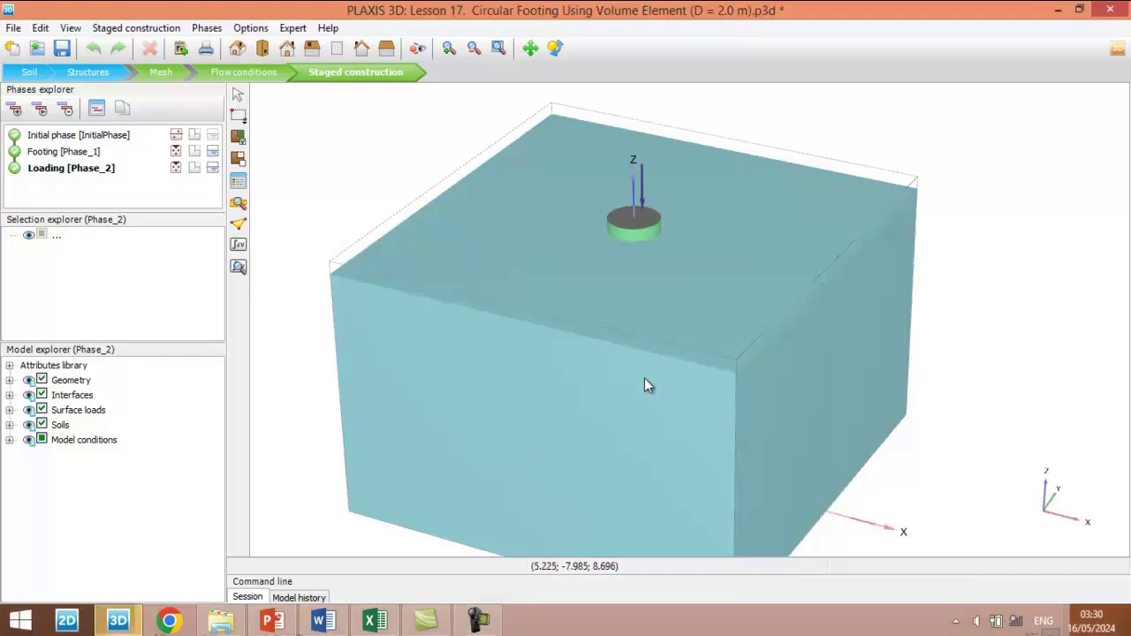
pyautogui.click(62, 49)
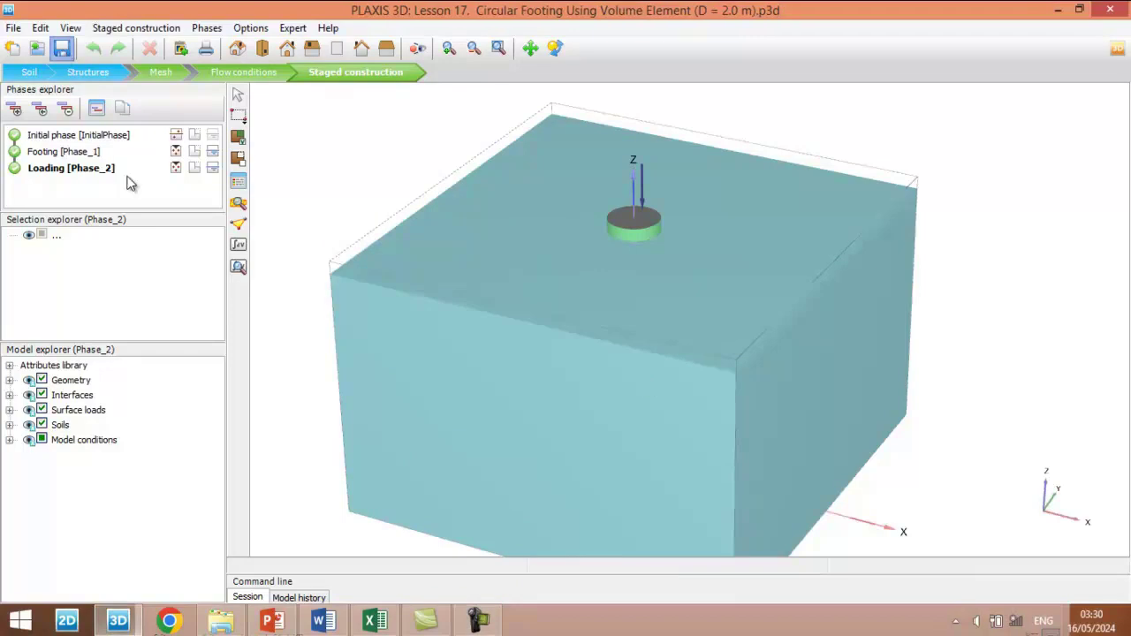
# View the Loading phase deformed mesh (0.02607 m max) and check Excel's H17 settlement formula
pyautogui.click(239, 268)
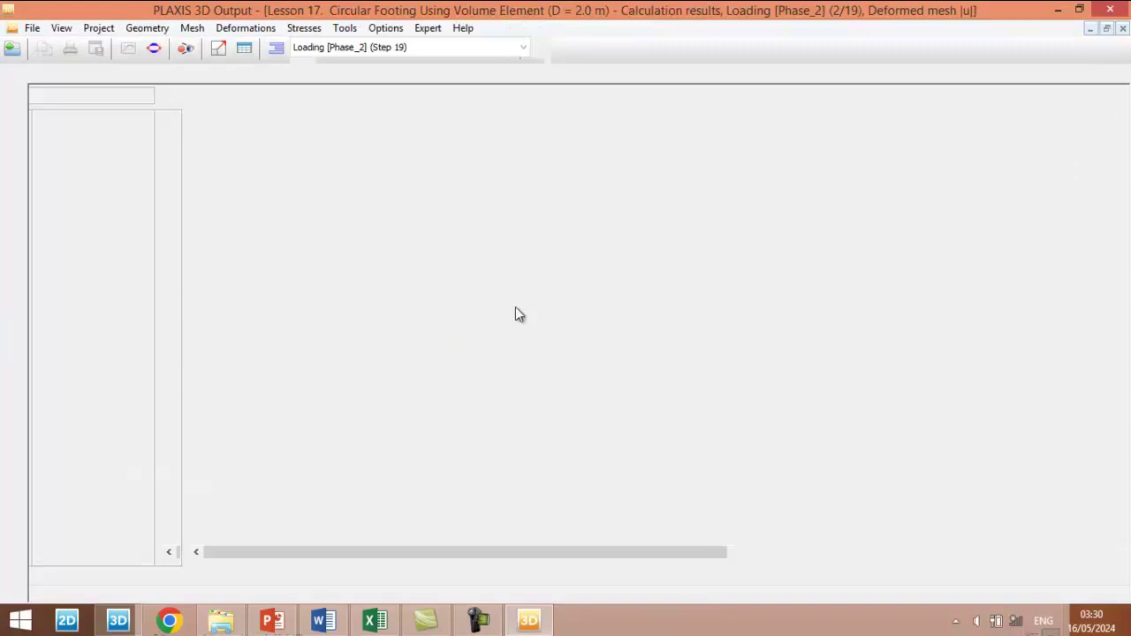
pyautogui.moveTo(600, 397); pyautogui.dragTo(661, 549)
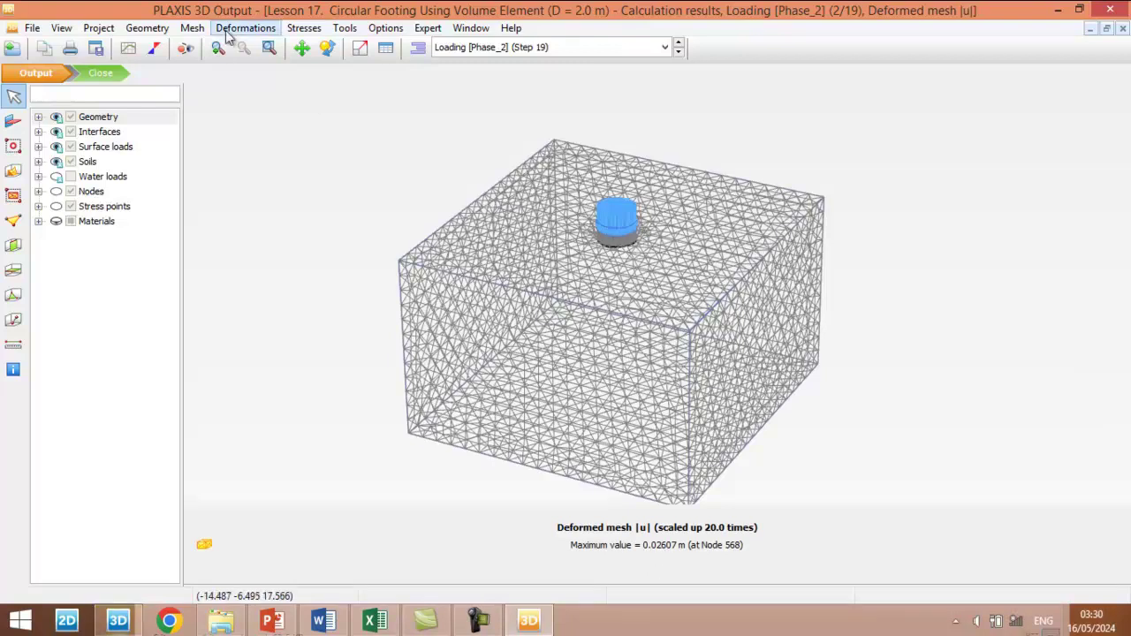
pyautogui.click(382, 627)
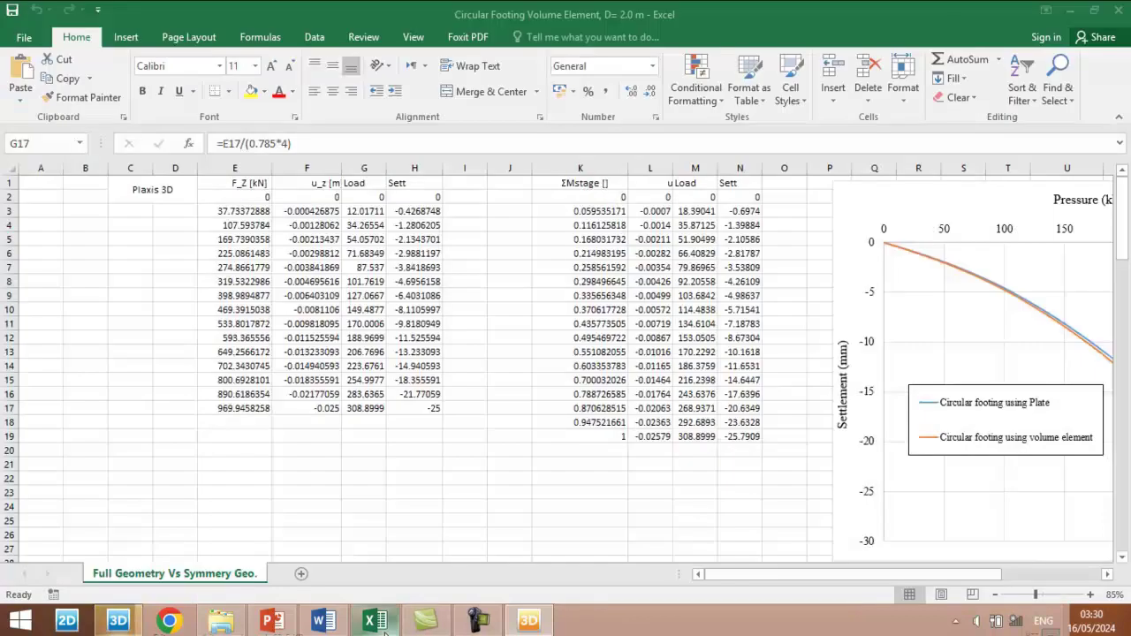
pyautogui.click(415, 408)
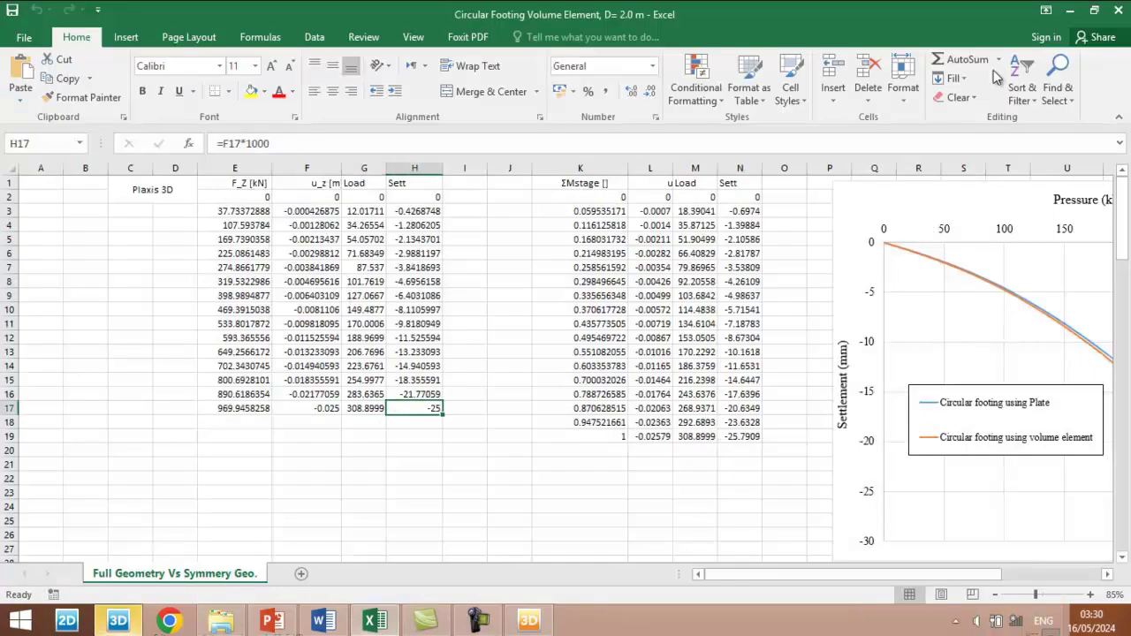
pyautogui.click(1068, 11)
pyautogui.click(192, 28)
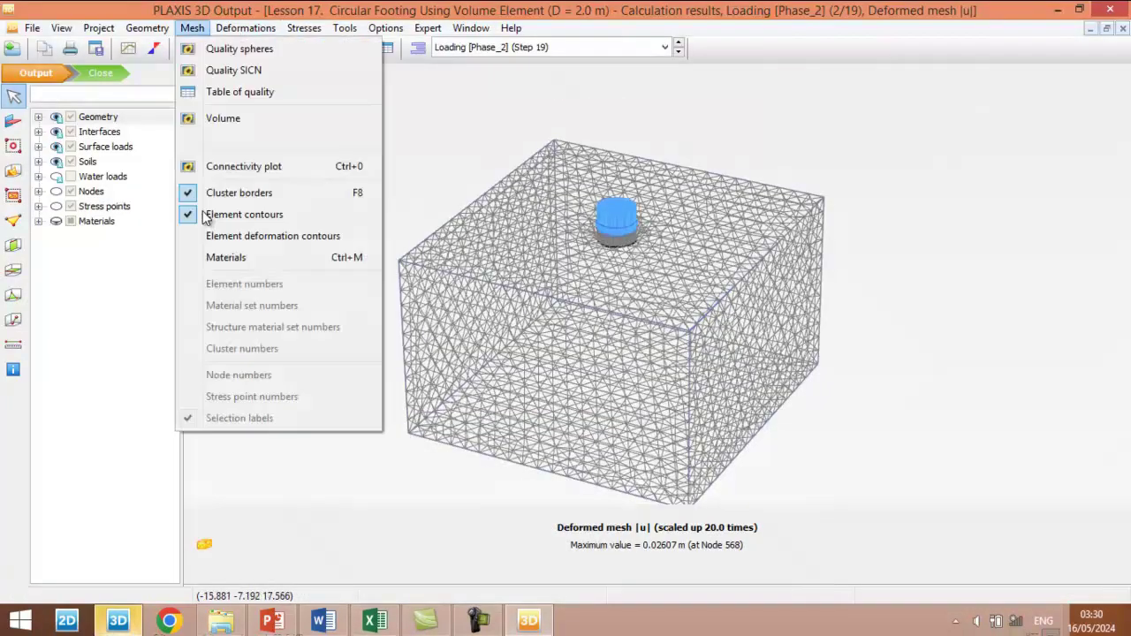
# Colour the mesh by material and rotate the model to a near top-down view
pyautogui.click(228, 257)
pyautogui.scroll(5, 629, 188)
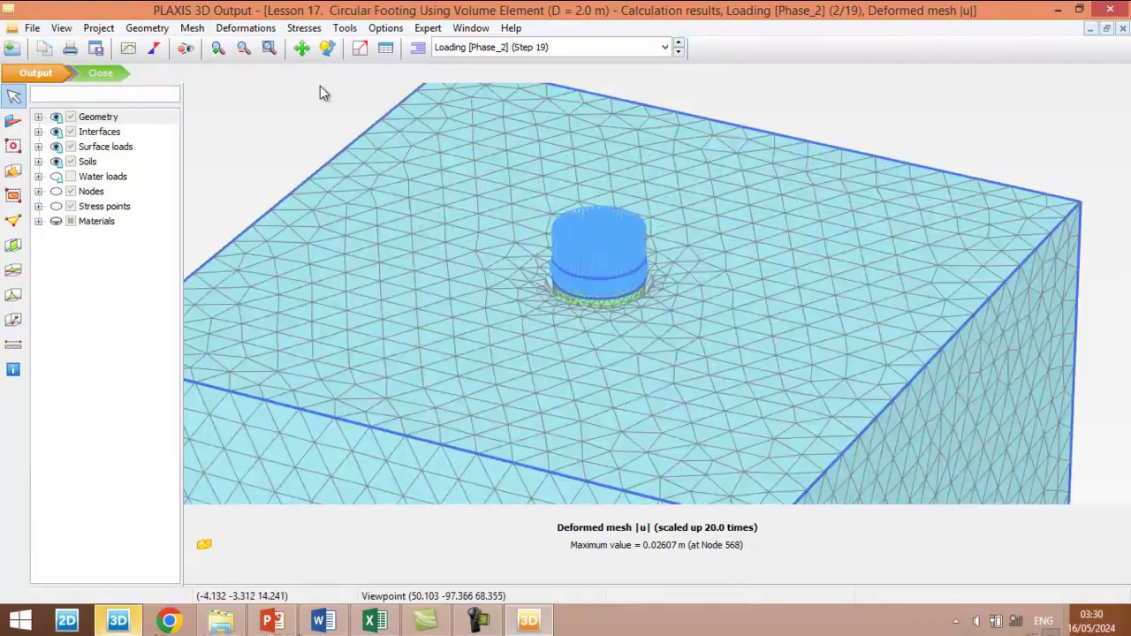
pyautogui.scroll(-3, 467, 308)
pyautogui.moveTo(467, 309); pyautogui.dragTo(459, 194, button='right')
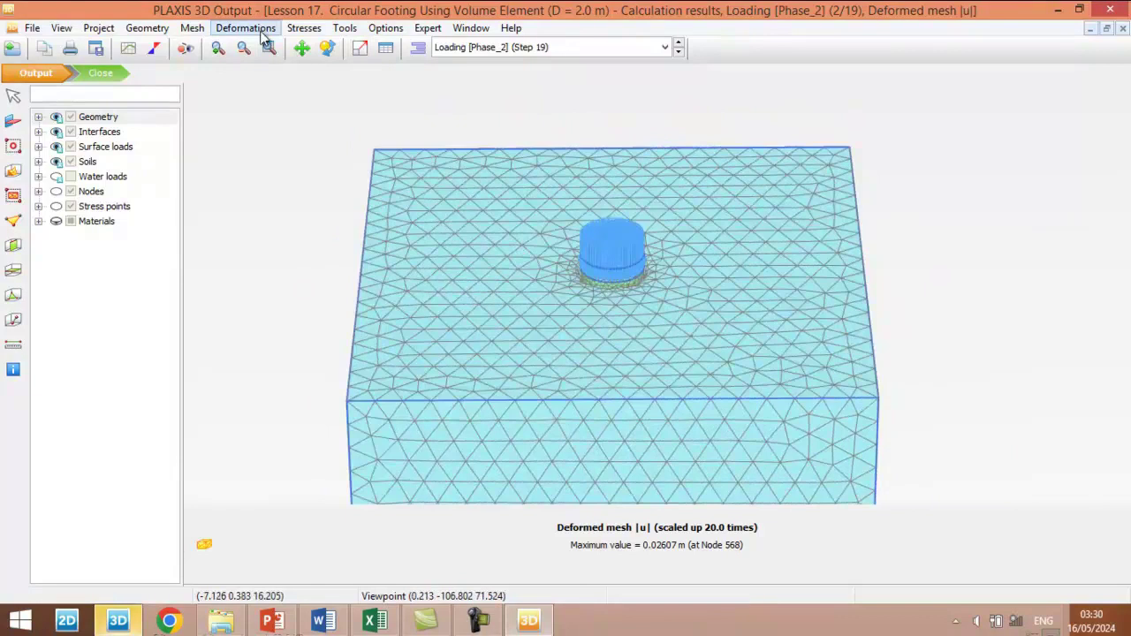
# Display total displacements |u| as shaded contours in plan
pyautogui.click(261, 34)
pyautogui.moveTo(371, 103)
pyautogui.click(416, 101)
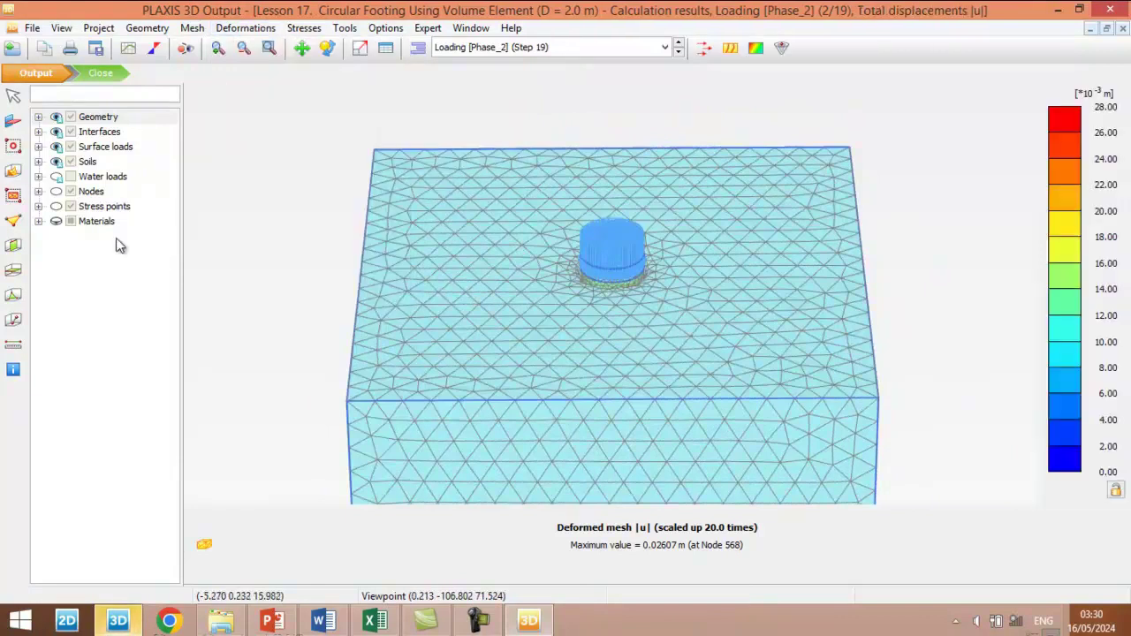
pyautogui.click(13, 245)
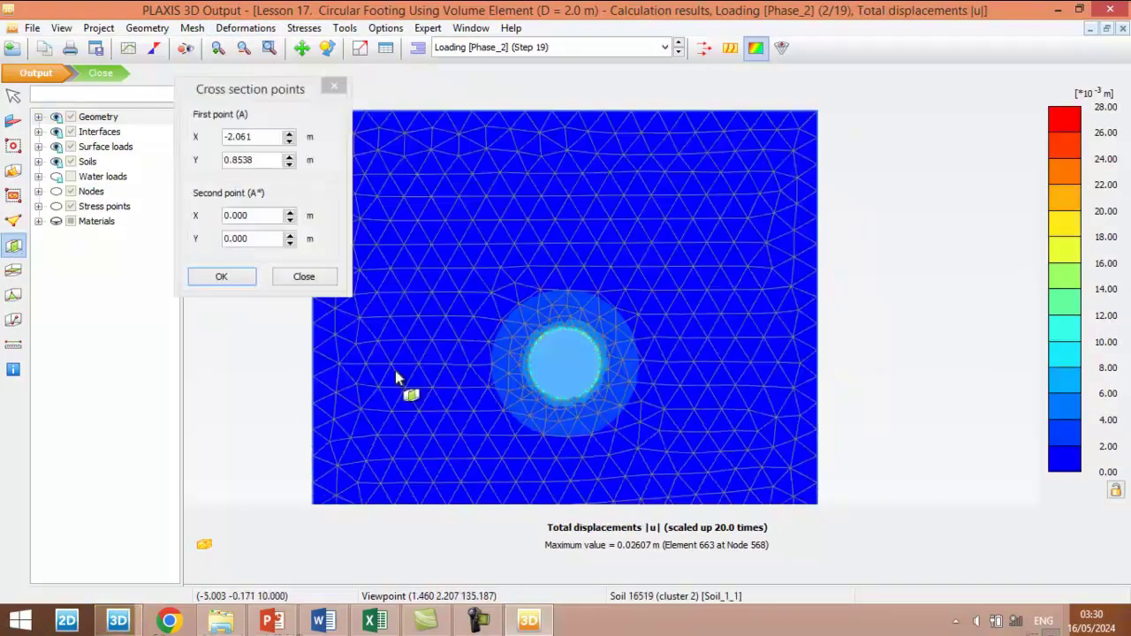
# Create cross-section A-A* across the footing and rotate it to a frontal view
pyautogui.click(297, 338)
pyautogui.click(866, 398)
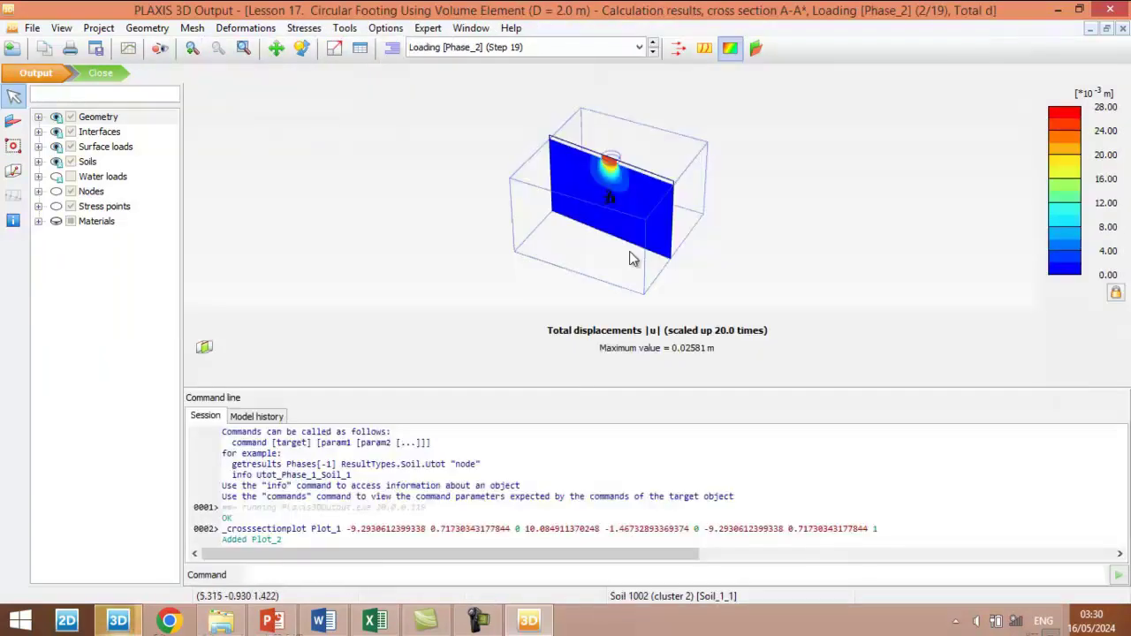
pyautogui.click(302, 47)
pyautogui.moveTo(539, 283); pyautogui.dragTo(624, 212)
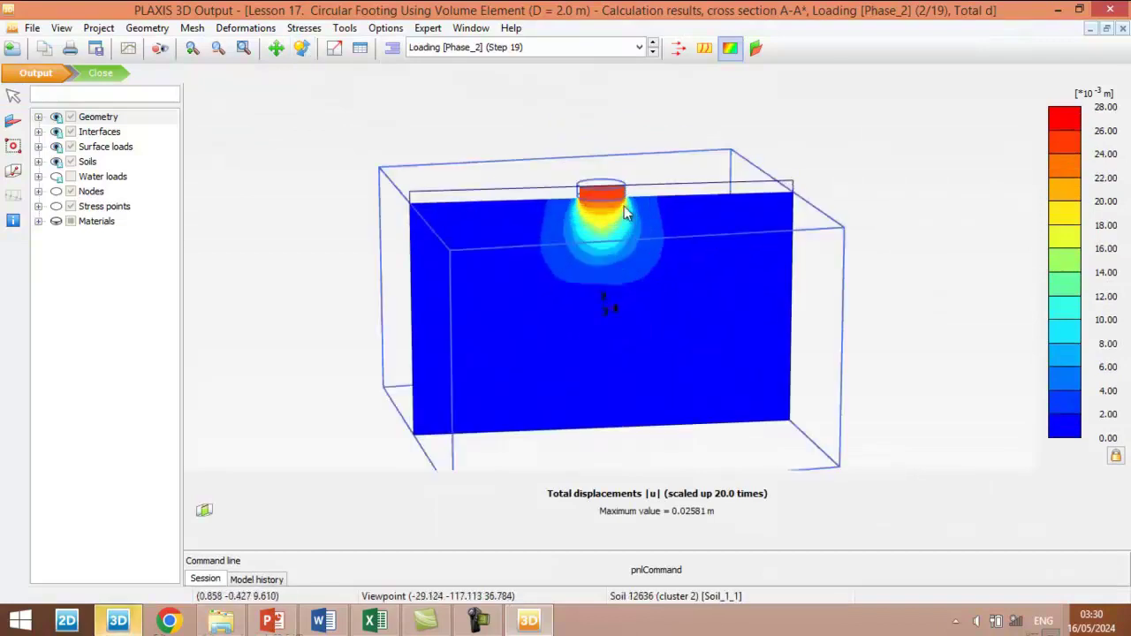
# Show the section's total displacements as contour lines (max 0.02581 m), tilted to look down
pyautogui.click(677, 47)
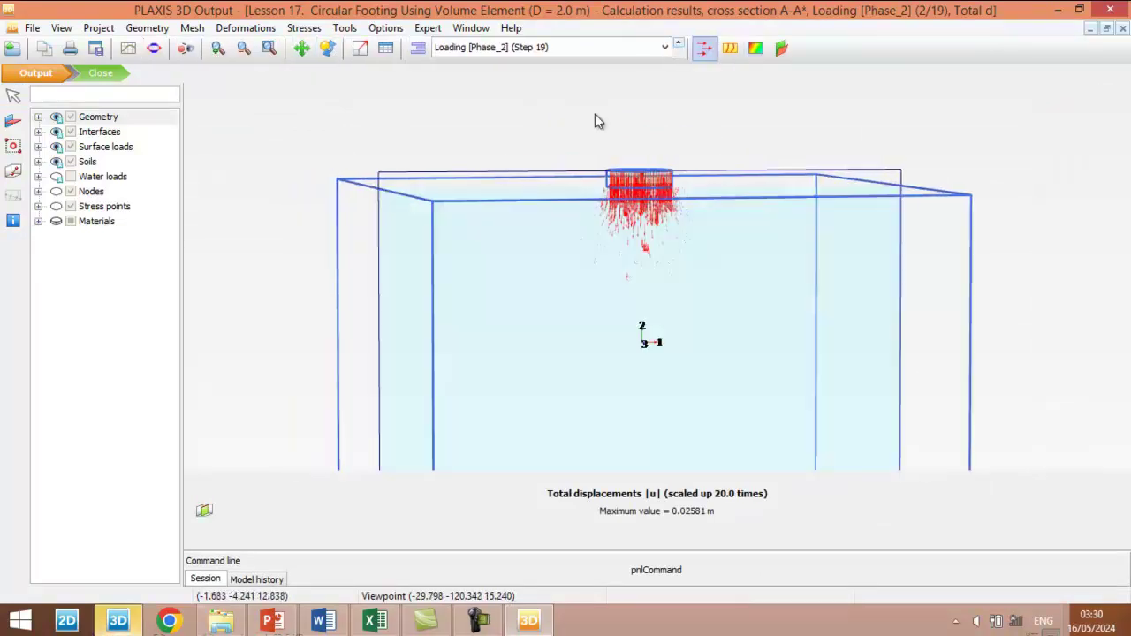
pyautogui.moveTo(765, 280); pyautogui.dragTo(724, 265, button='right')
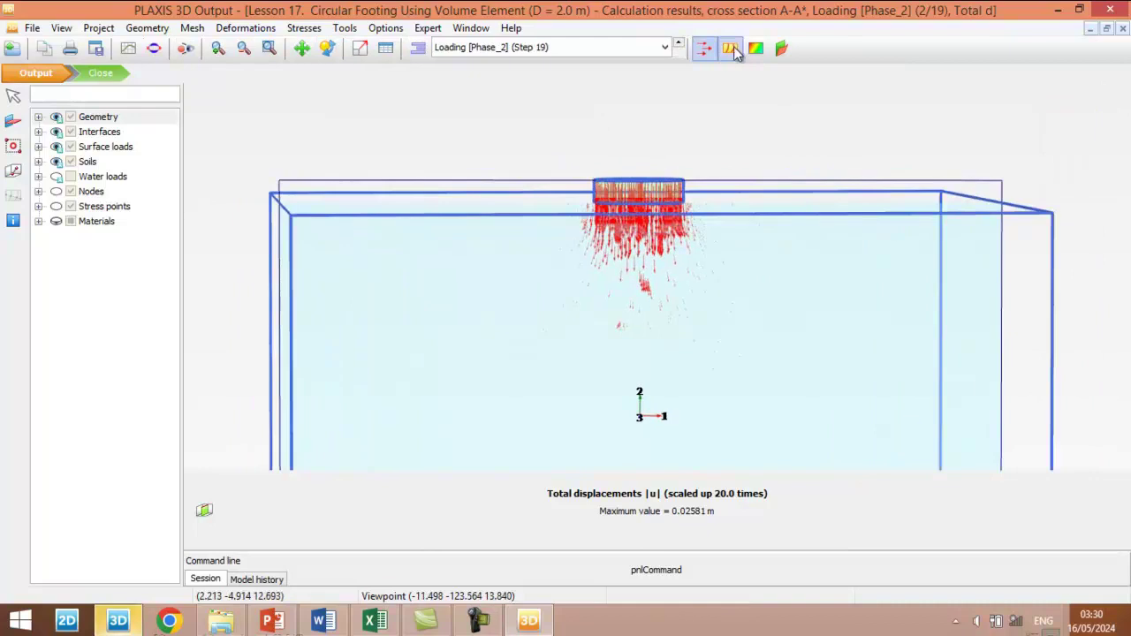
pyautogui.click(729, 48)
pyautogui.moveTo(787, 343); pyautogui.dragTo(420, 219, button='right')
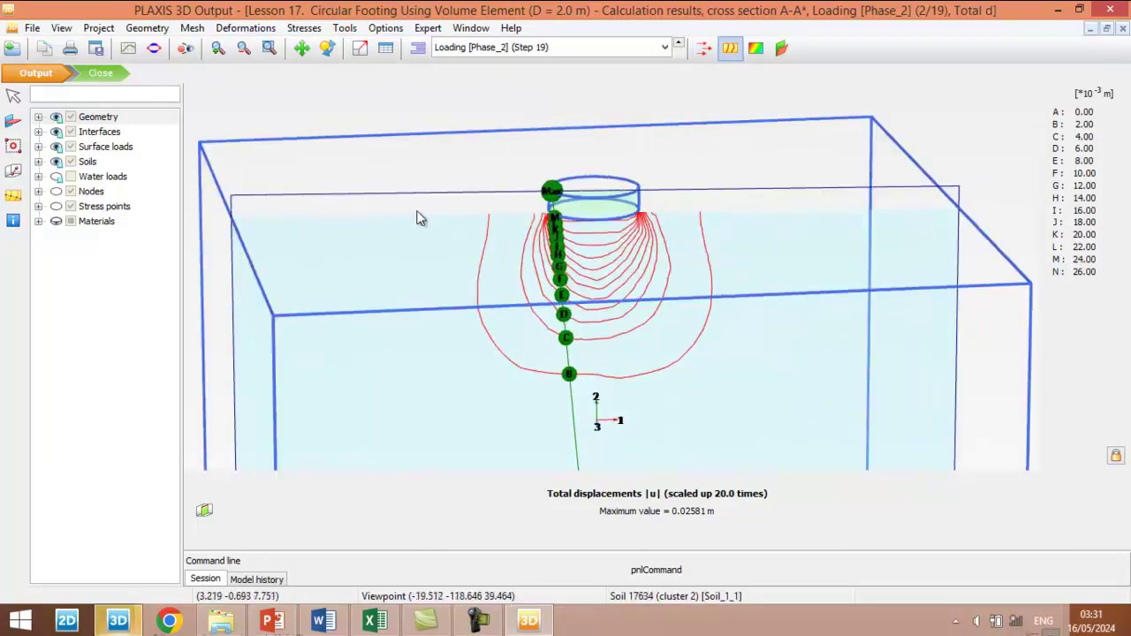
# Create Chart 1 plotting Node 9059's total displacement u_z against ΣMstage
pyautogui.click(128, 50)
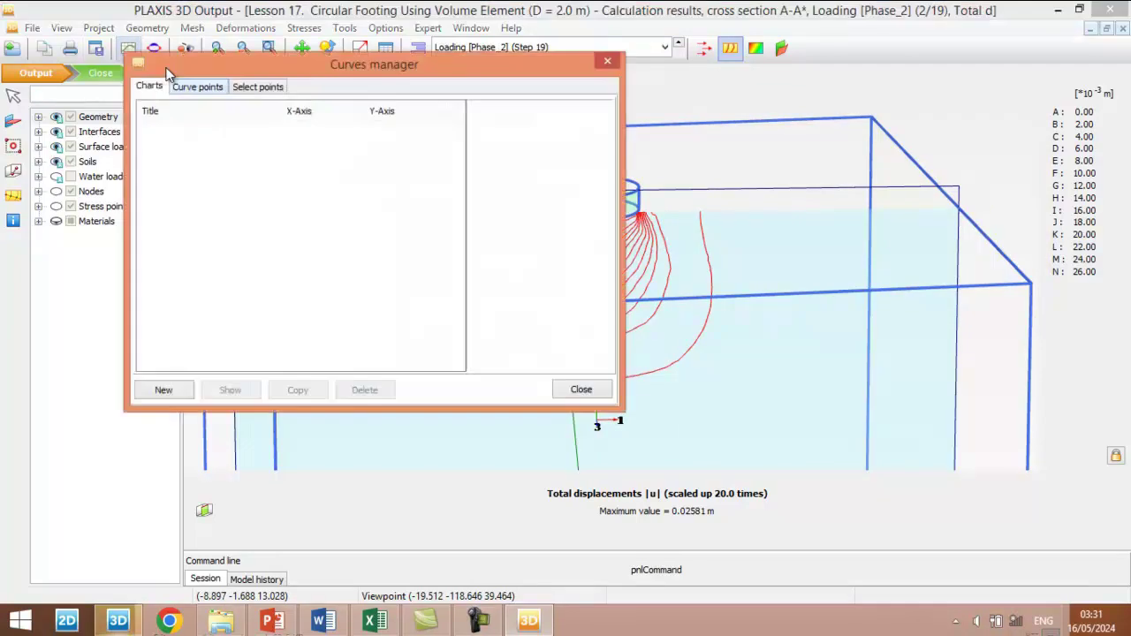
pyautogui.click(149, 389)
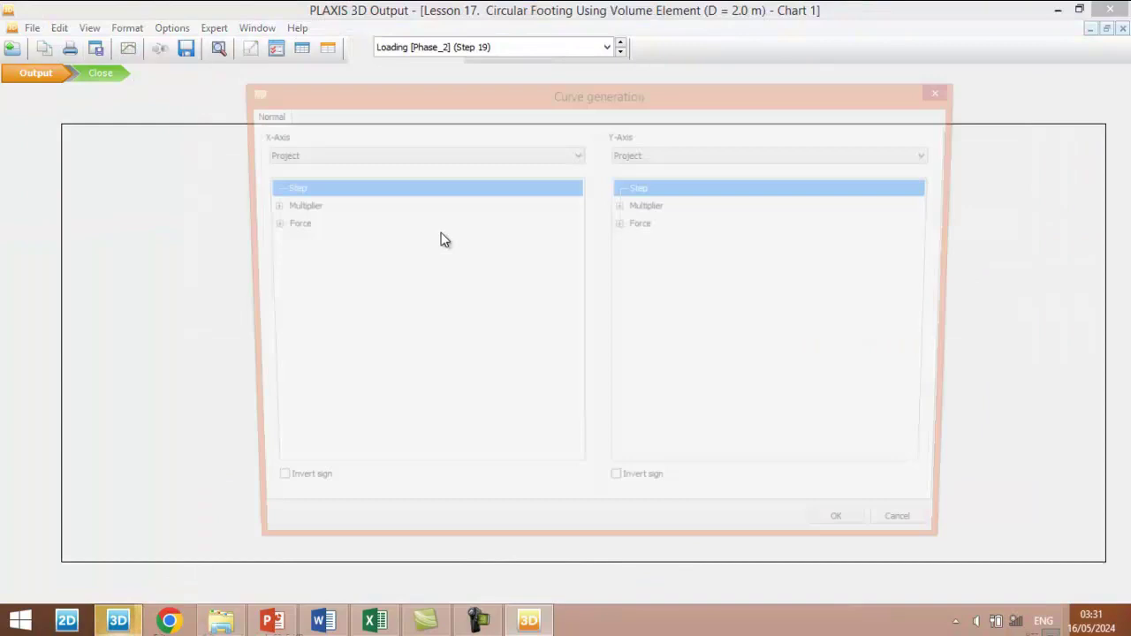
pyautogui.click(264, 206)
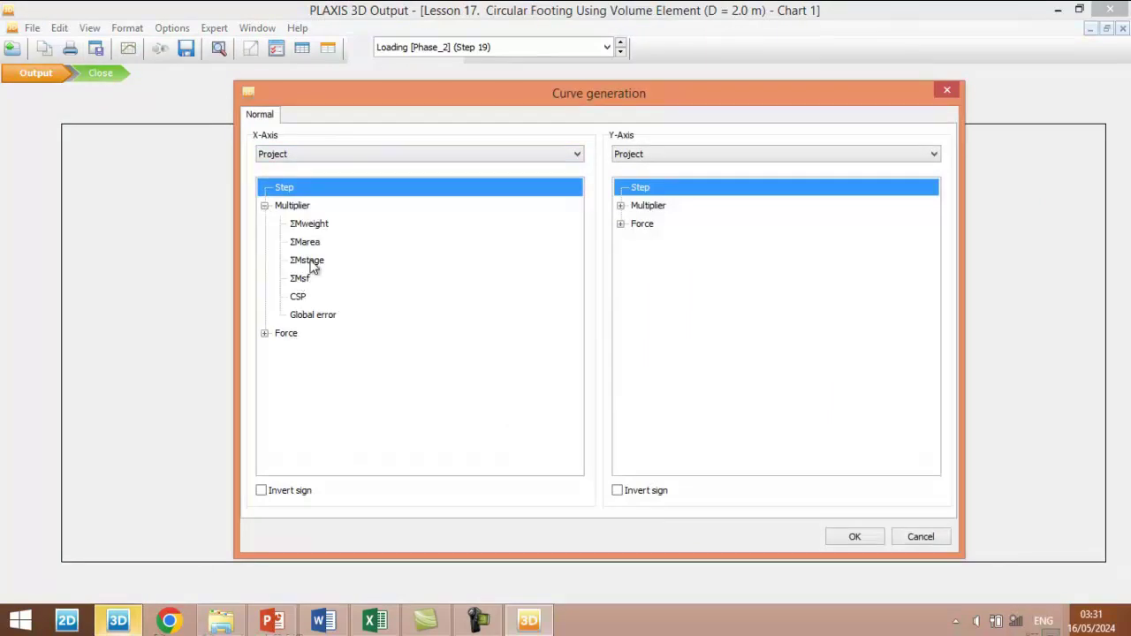
pyautogui.click(309, 262)
pyautogui.click(670, 160)
pyautogui.click(649, 176)
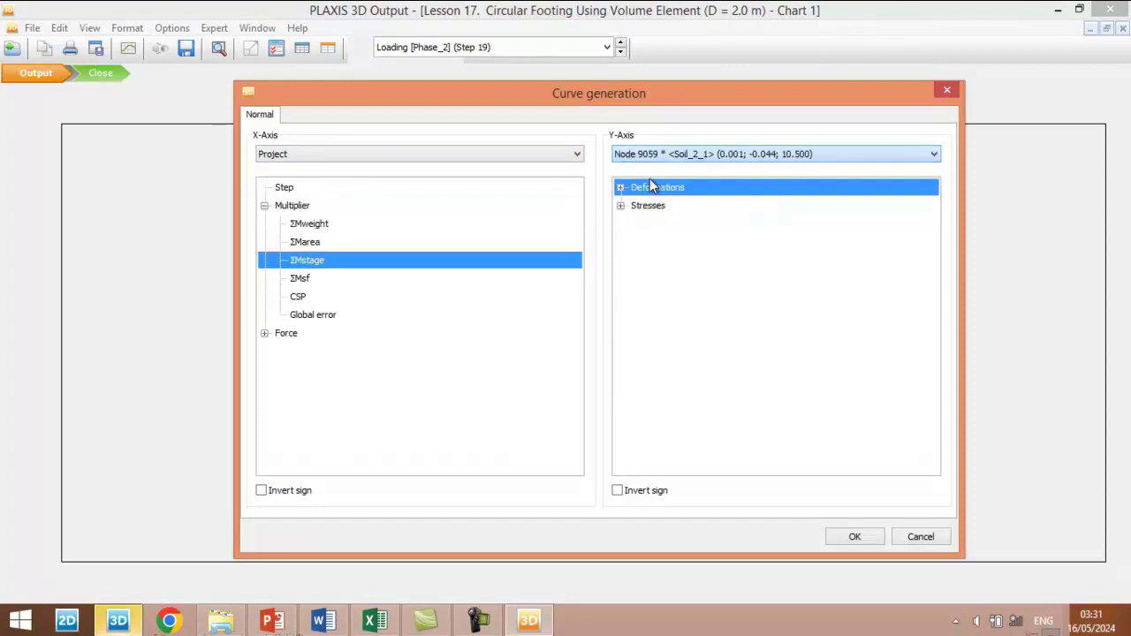
pyautogui.click(622, 188)
pyautogui.doubleClick(664, 225)
pyautogui.click(667, 297)
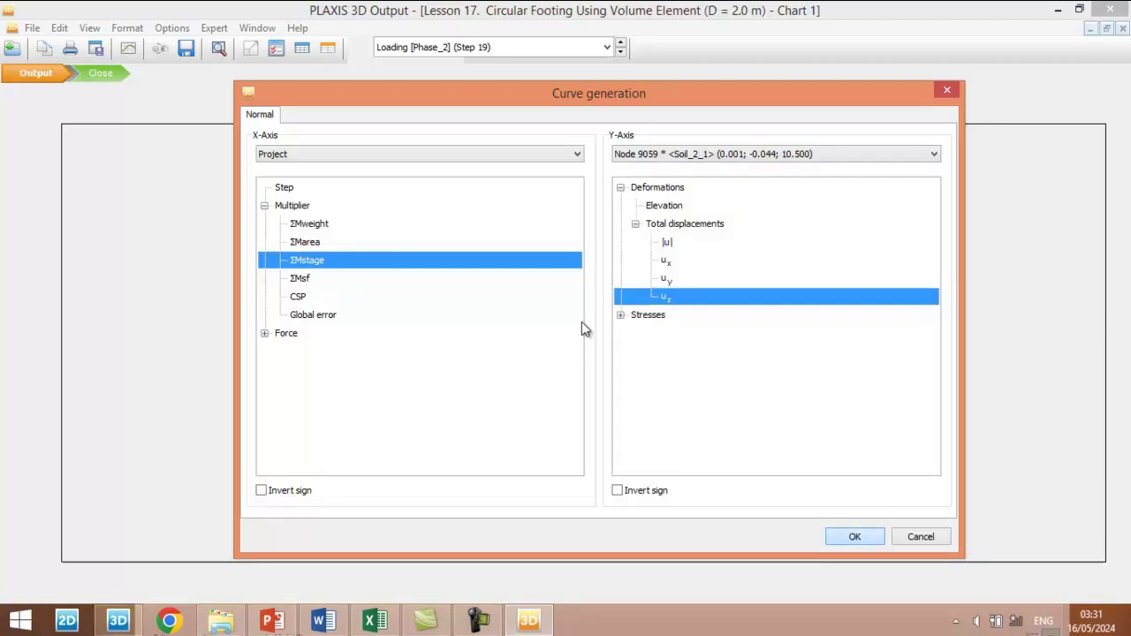
pyautogui.press('Return')
pyautogui.rightClick(513, 301)
# Limit the Node 9059 curve to the Loading phase only, excluding initial and Footing phases
pyautogui.click(553, 383)
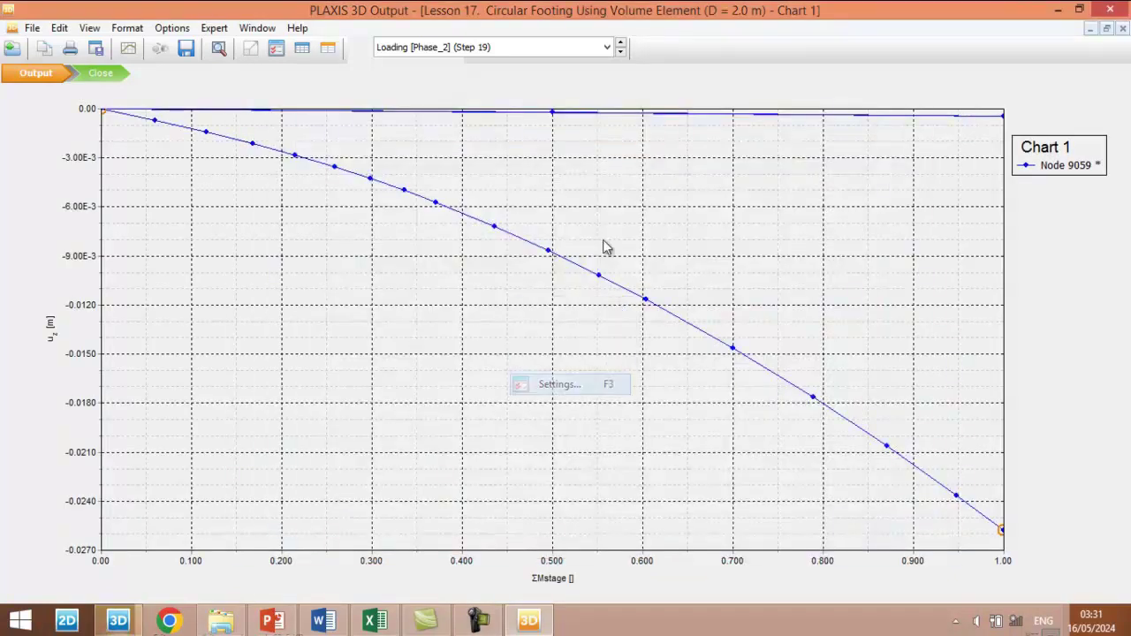
pyautogui.click(422, 122)
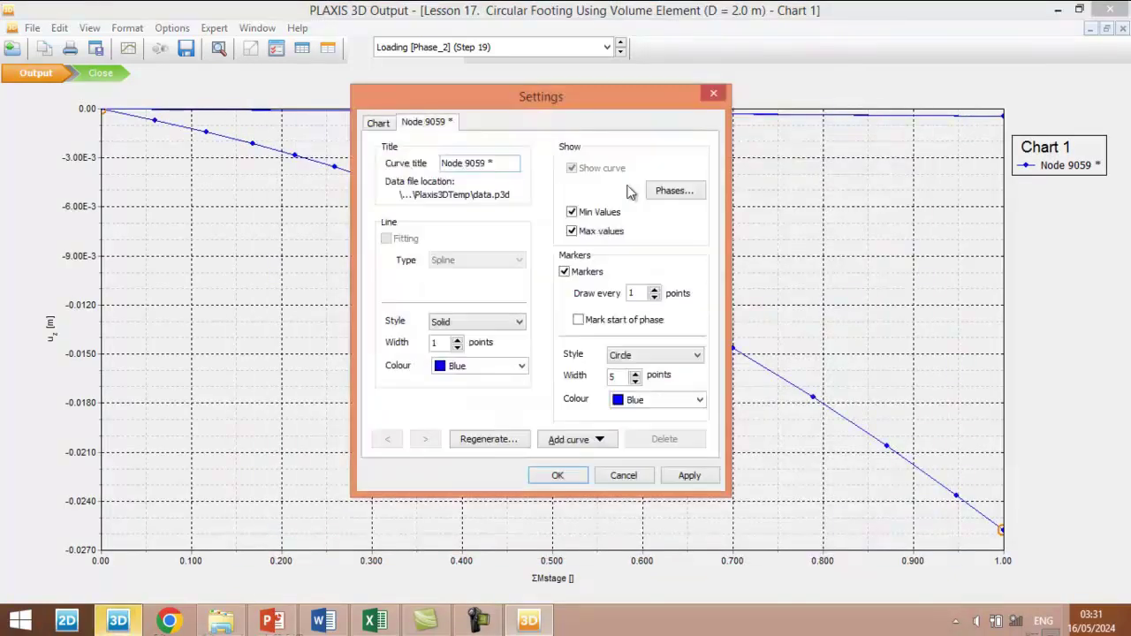
pyautogui.click(674, 190)
pyautogui.click(373, 236)
pyautogui.click(373, 225)
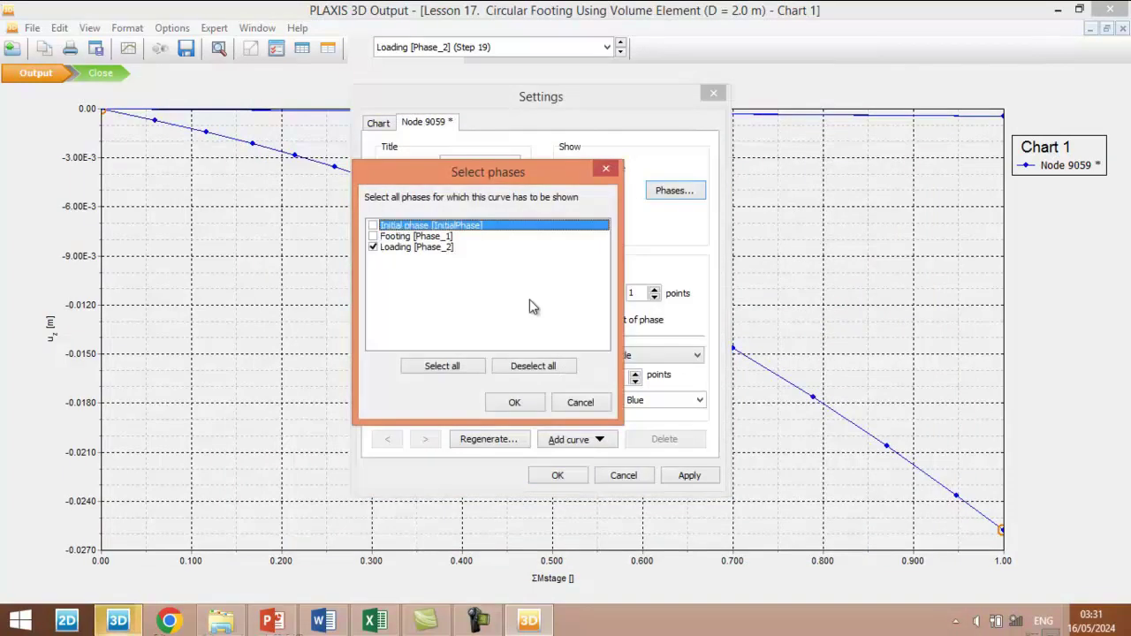
pyautogui.click(514, 402)
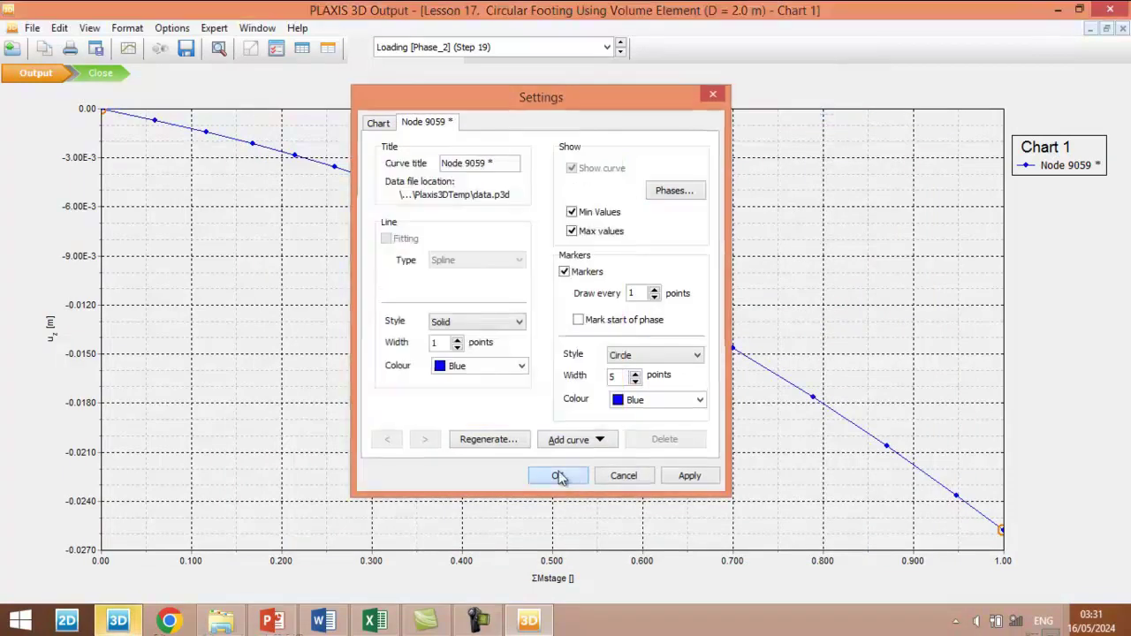
pyautogui.click(558, 475)
# Open the curve's points table and select all ΣMstage and u_z values
pyautogui.click(301, 48)
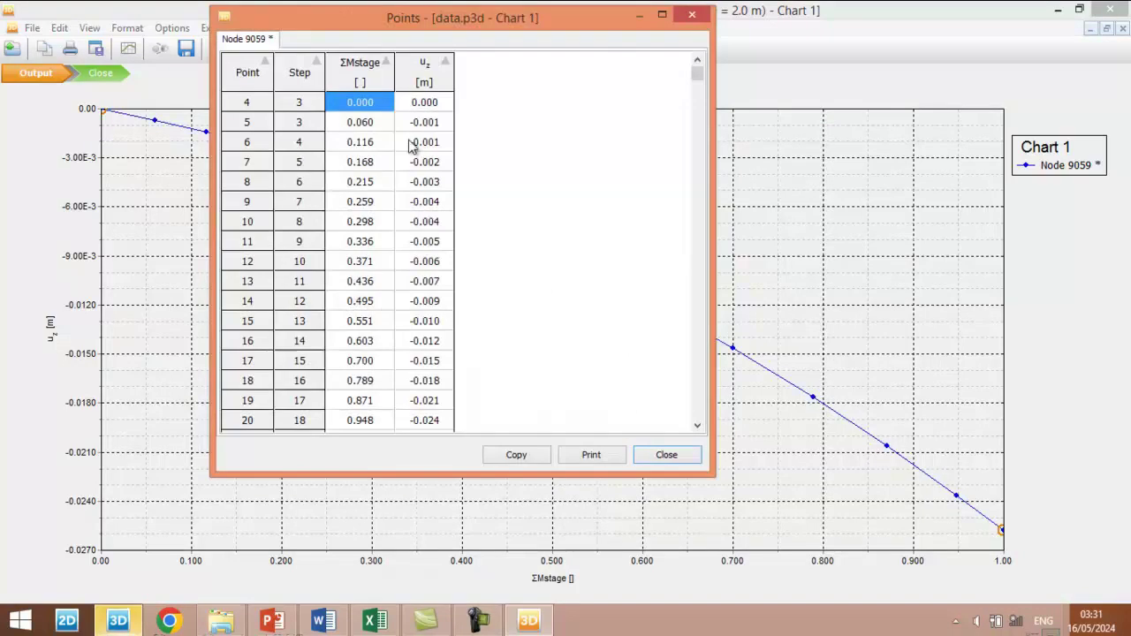
pyautogui.moveTo(442, 16); pyautogui.dragTo(534, 13)
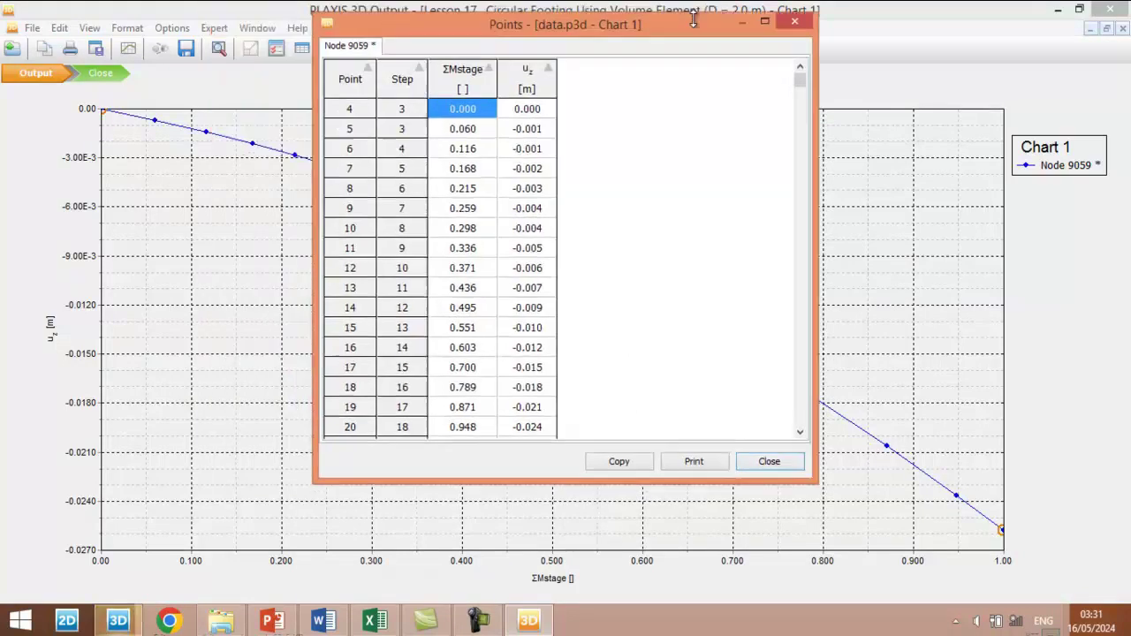
pyautogui.click(794, 12)
pyautogui.click(301, 47)
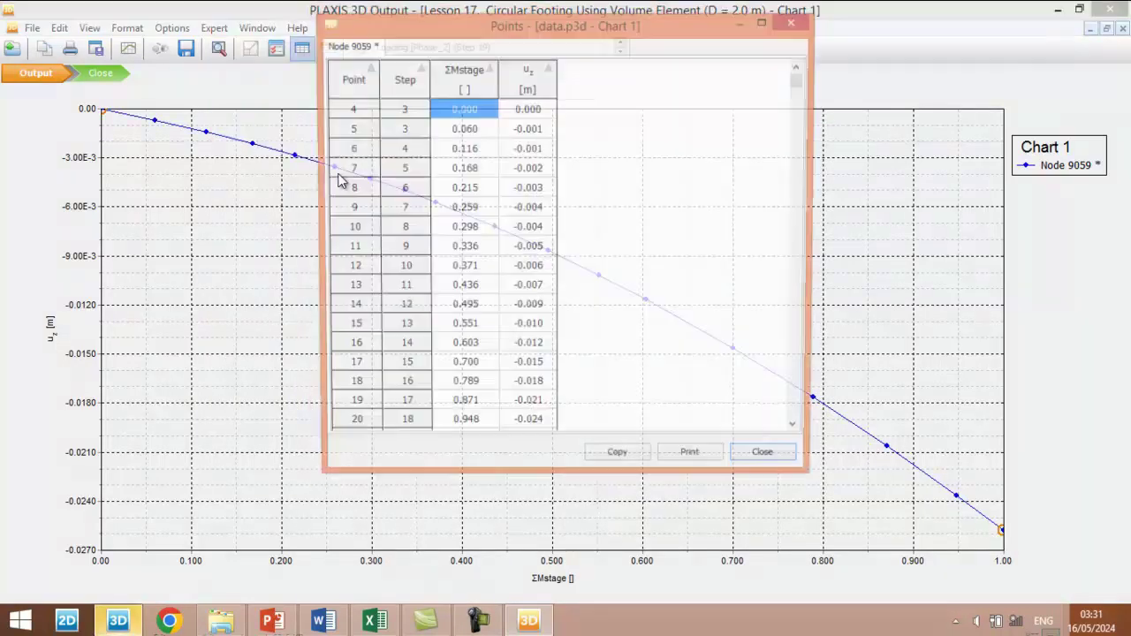
pyautogui.hotkey('ctrl', 'a')
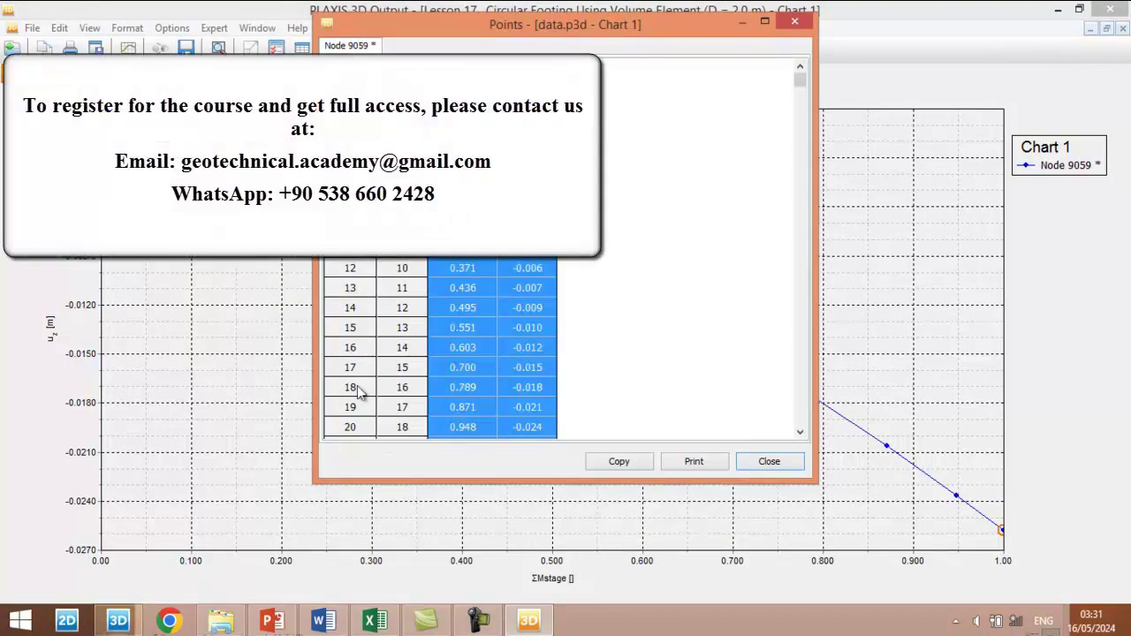
# In Excel, widen column L to show full u_z decimals and inspect M2's =K2*308.8 load formula
pyautogui.click(375, 621)
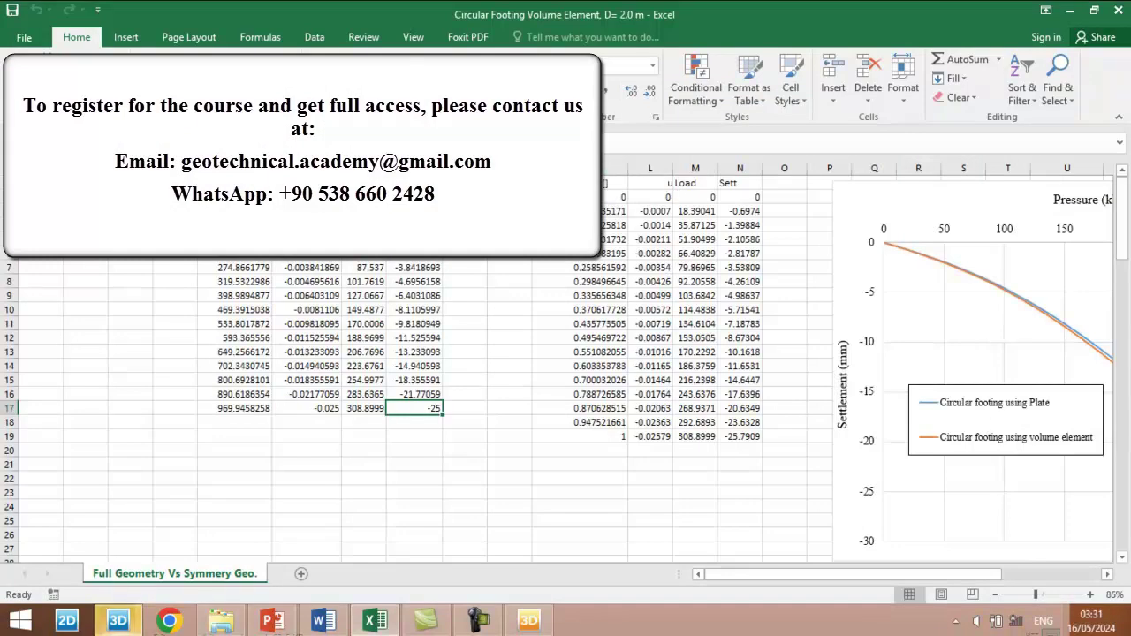
pyautogui.moveTo(672, 169); pyautogui.dragTo(696, 169)
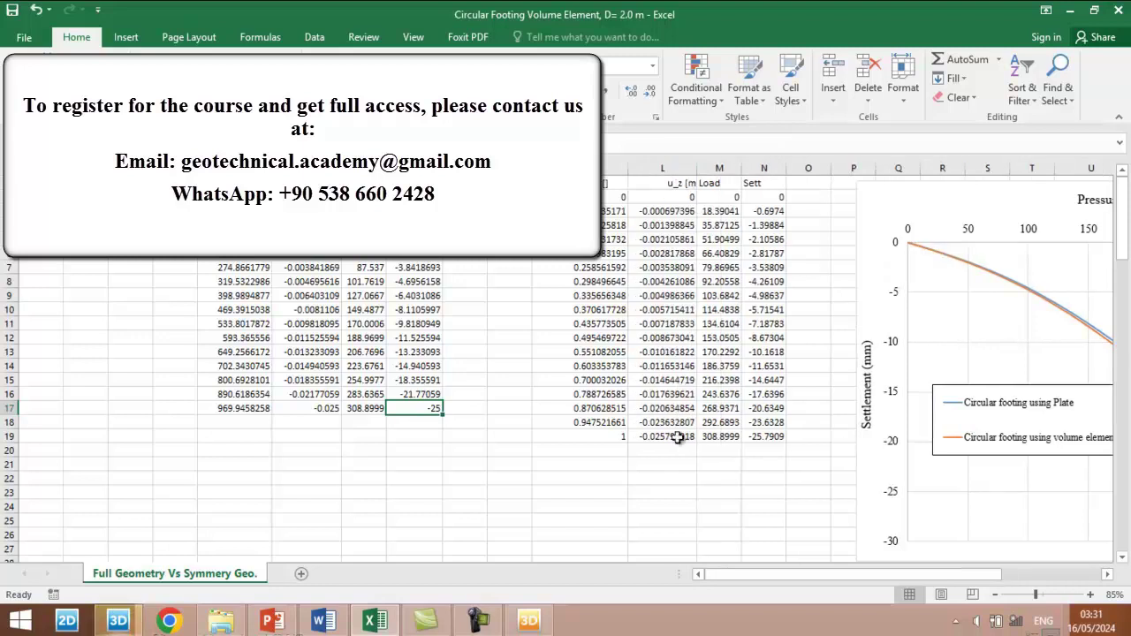
pyautogui.click(716, 197)
pyautogui.doubleClick(716, 197)
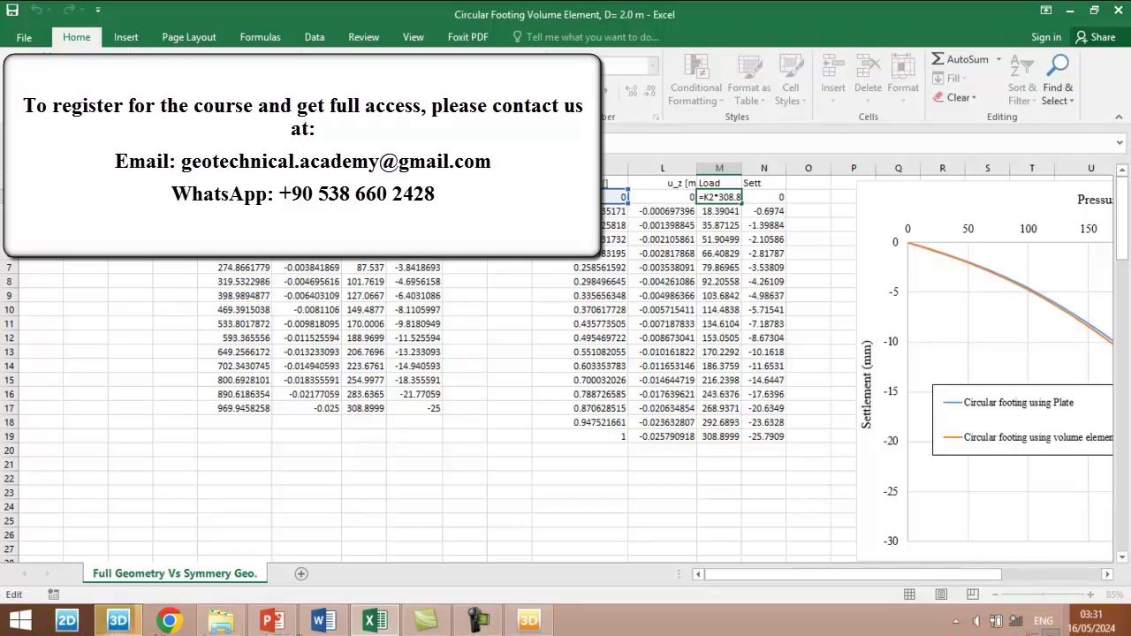
# In PLAXIS 3D, reveal SurfaceLoad_1_1's uniform vertical stress of -308.9 kN/m² in the Model explorer
pyautogui.hotkey('alt', 'Tab')
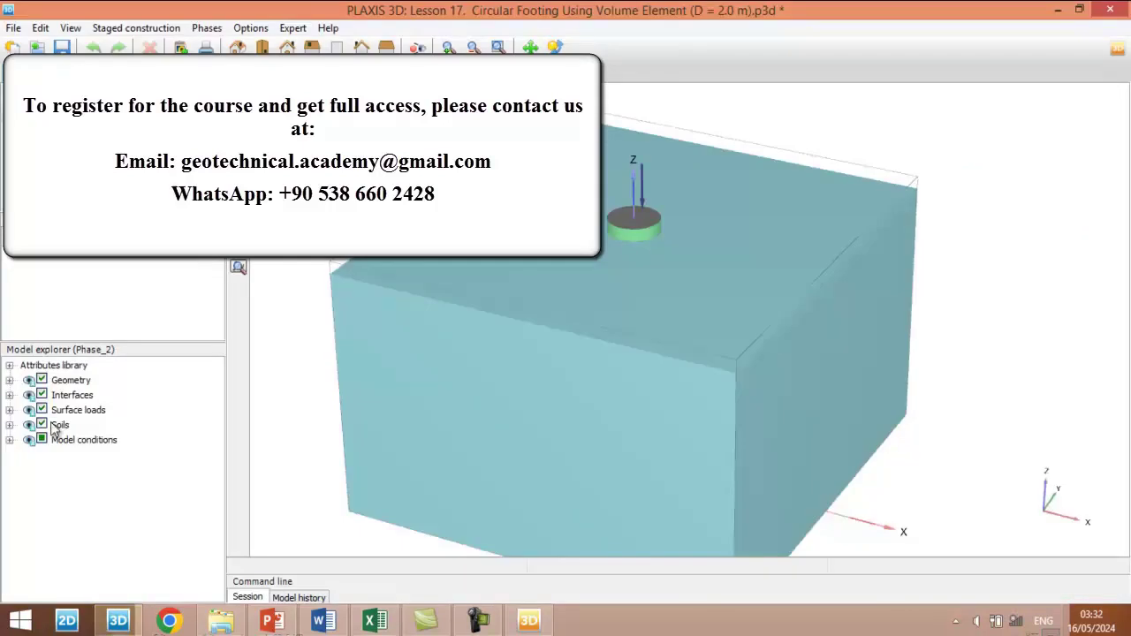
pyautogui.click(9, 409)
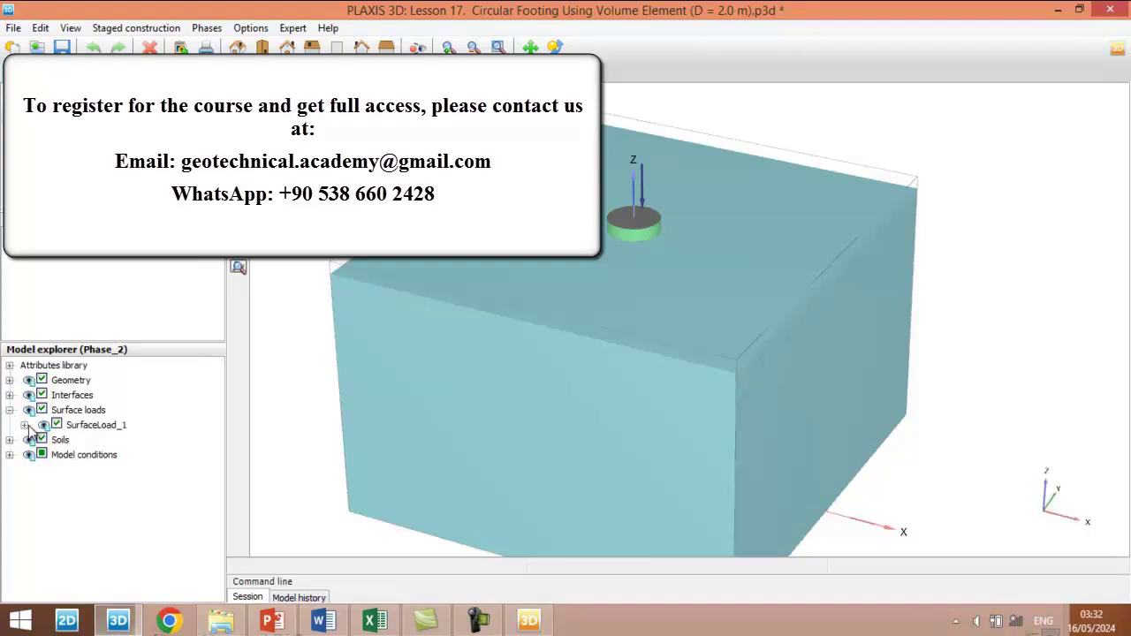
pyautogui.click(24, 425)
pyautogui.click(40, 440)
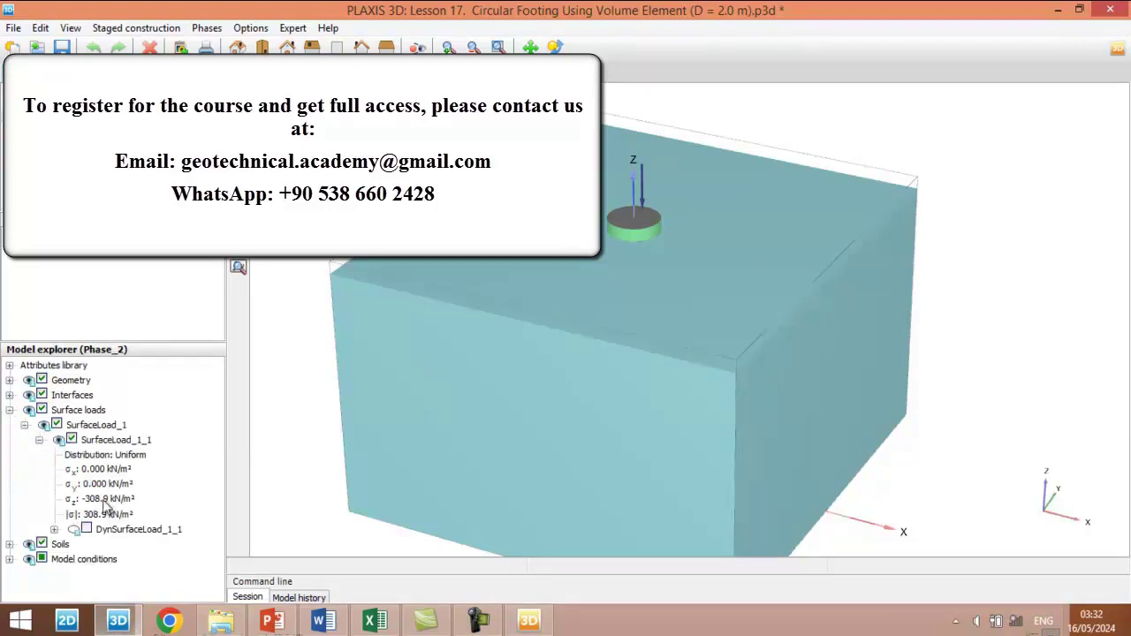
# Back in Excel, commit the M2 load formula and select the orange volume-element curve in the chart
pyautogui.click(10, 410)
pyautogui.click(374, 620)
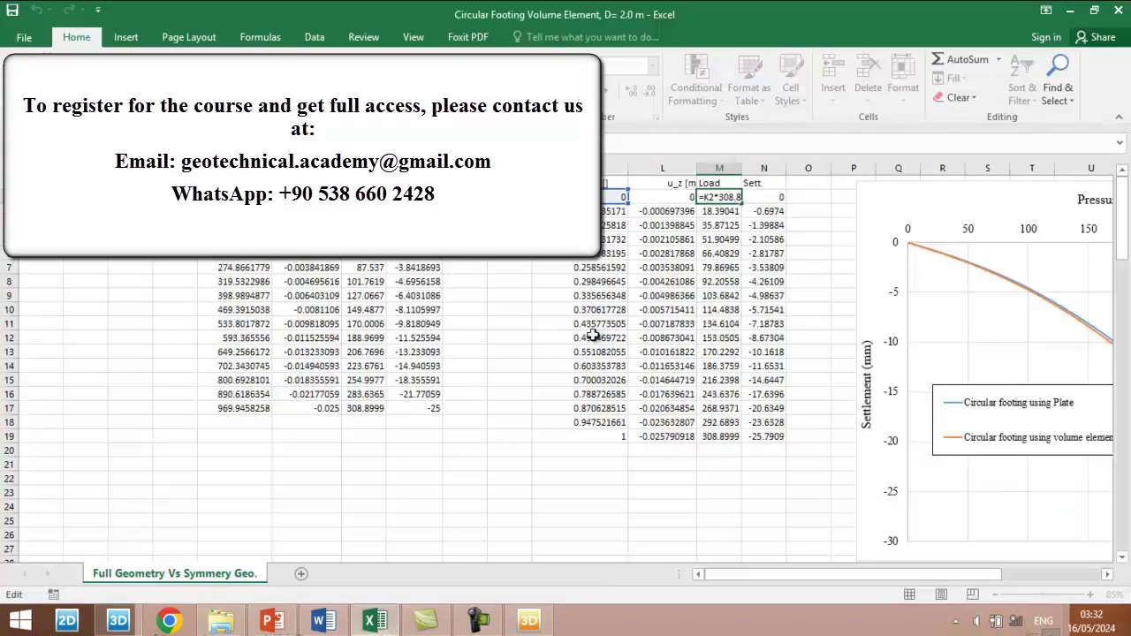
pyautogui.press('Tab')
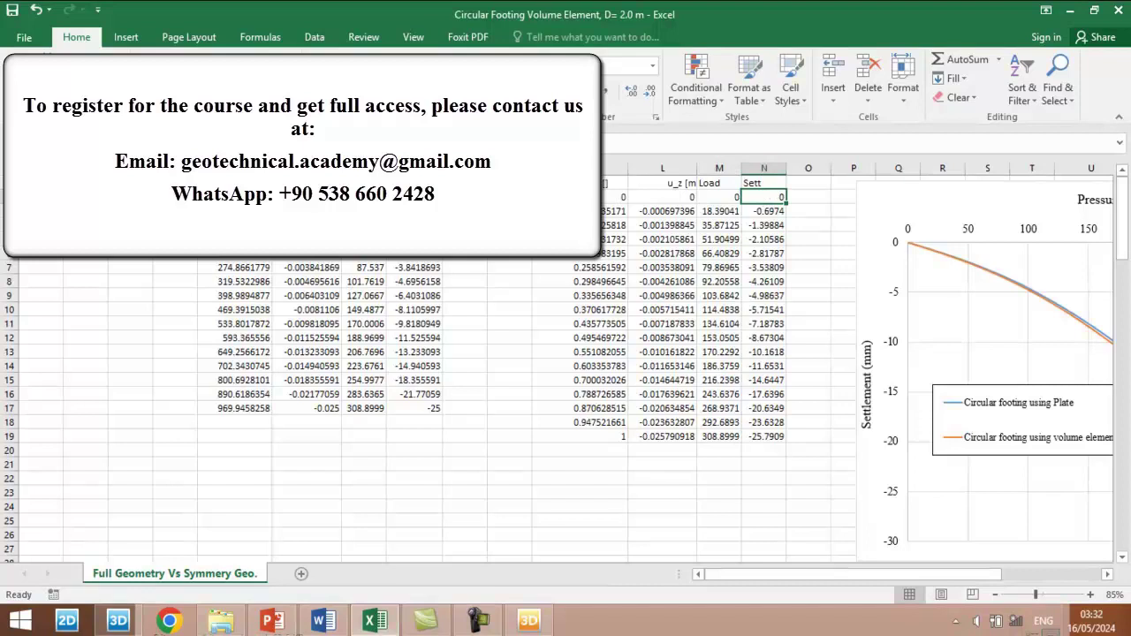
pyautogui.moveTo(752, 574); pyautogui.dragTo(860, 579)
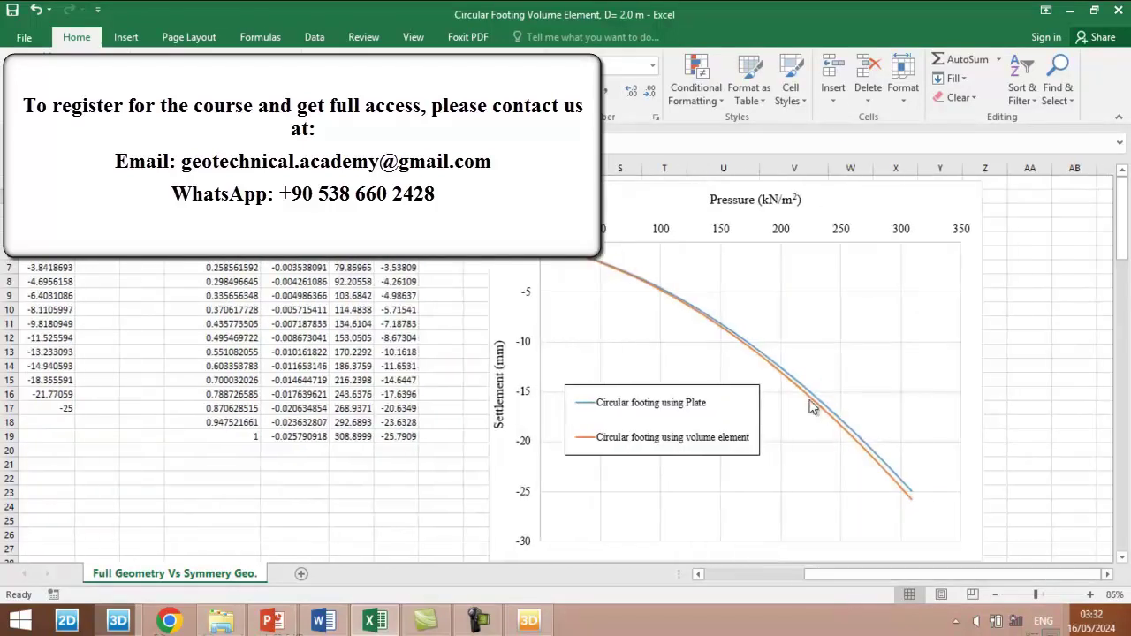
pyautogui.click(812, 404)
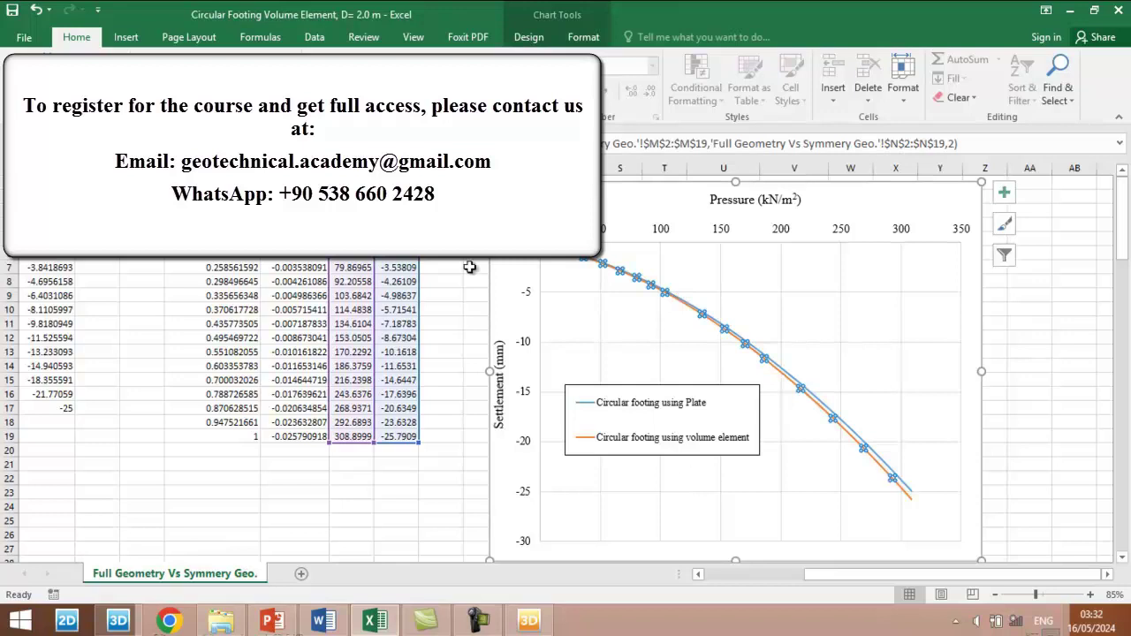
# Widen the pressure-settlement chart to compare the plate and volume-element curves near 309 kN/m²
pyautogui.click(829, 412)
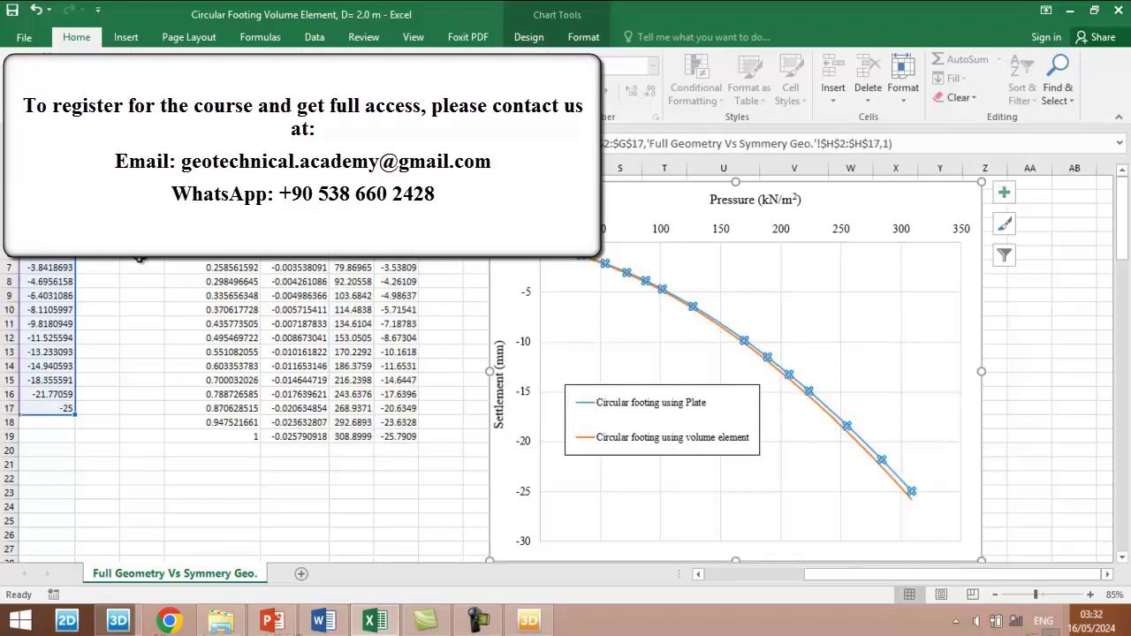
pyautogui.click(674, 206)
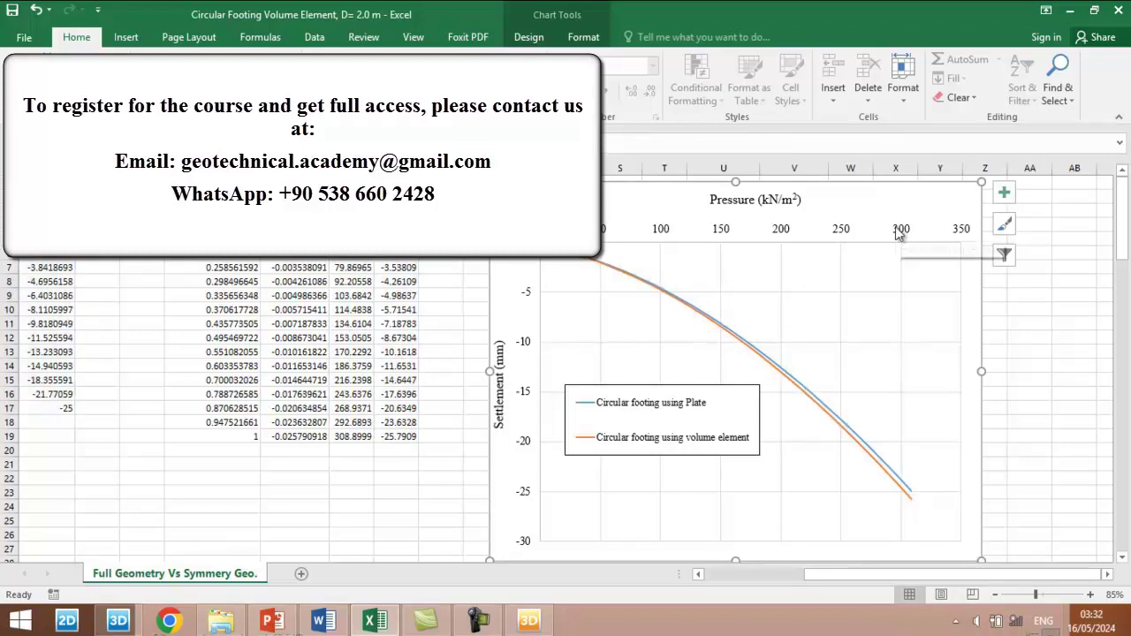
pyautogui.scroll(-1, 888, 300)
pyautogui.moveTo(981, 519); pyautogui.dragTo(1019, 519)
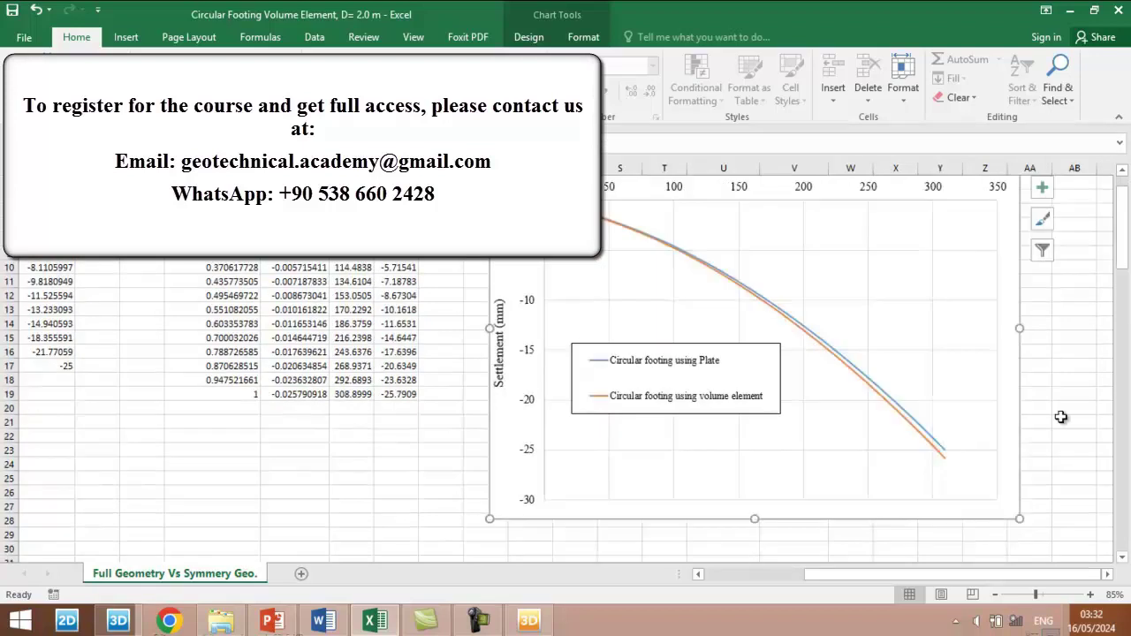
pyautogui.click(1079, 395)
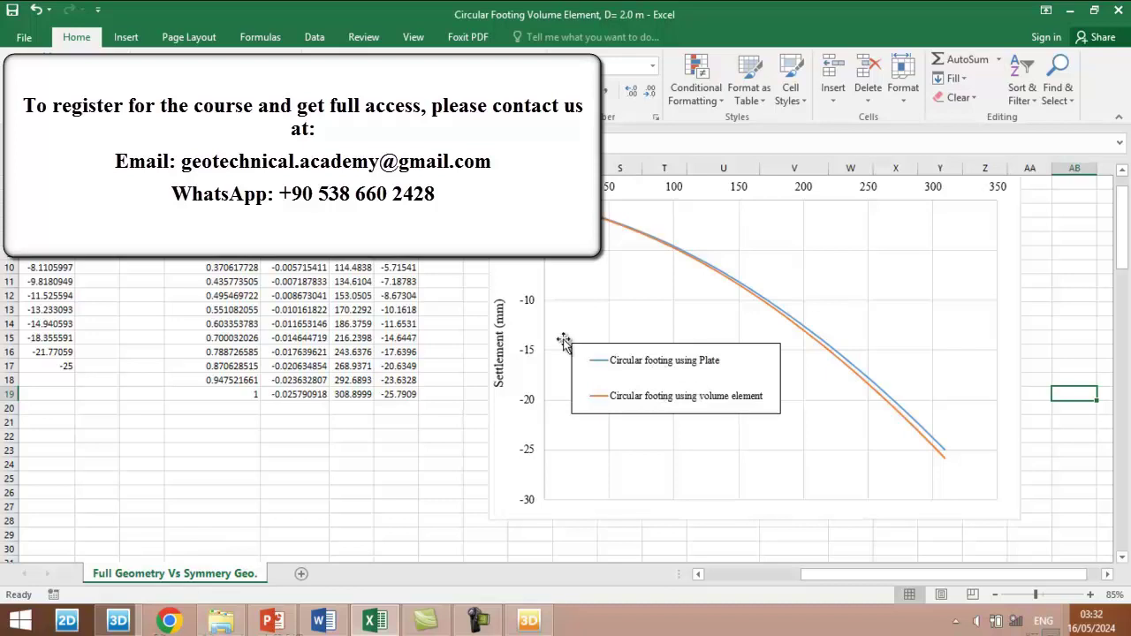
pyautogui.scroll(1, 566, 345)
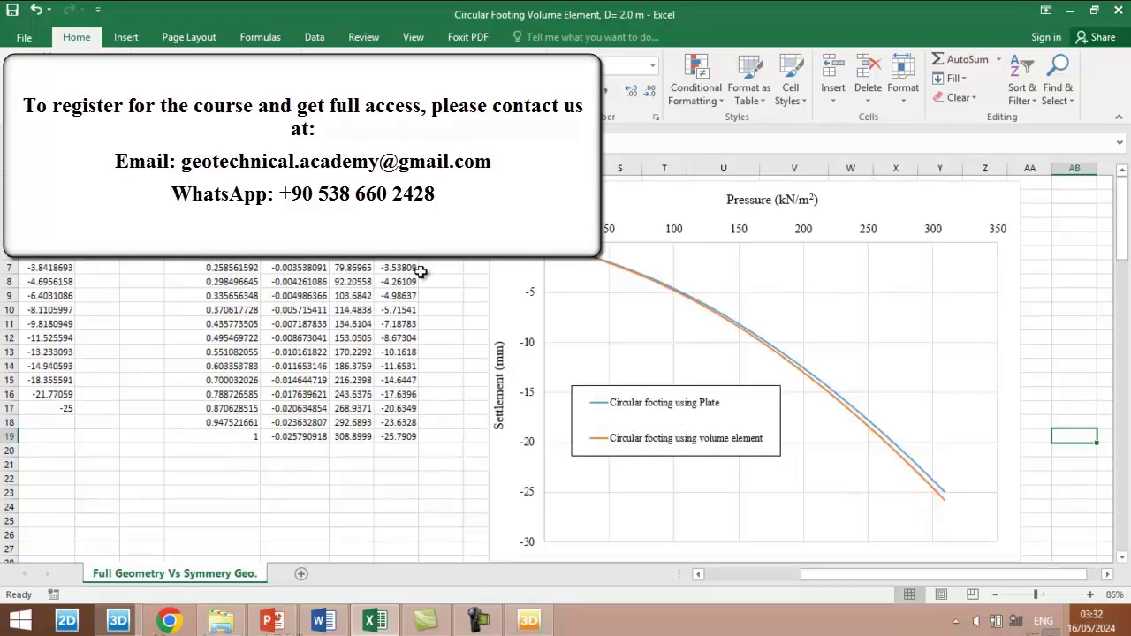